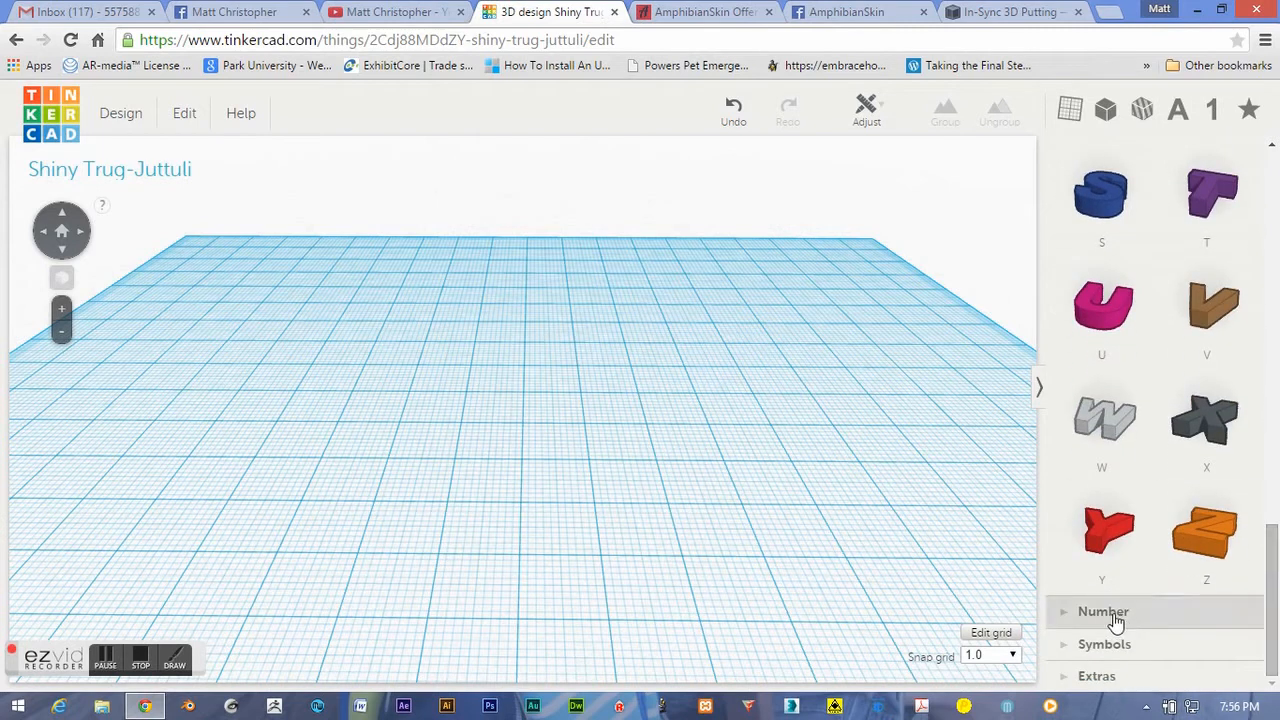
Step: Place a number 1 shape from the Number category near the middle of the workplane
{"action": "left_click", "coordinate": [1115, 621]}
{"action": "left_click_drag", "start_coordinate": [1277, 518], "coordinate": [1277, 608]}
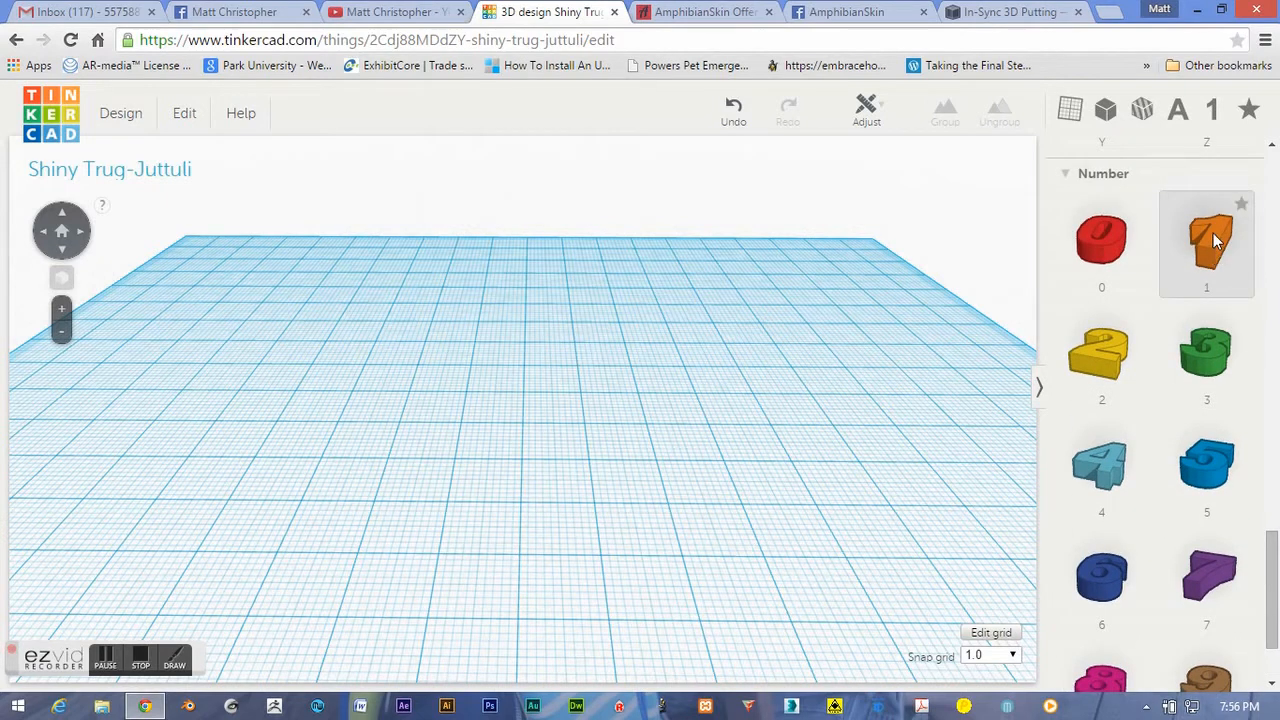
{"action": "left_click_drag", "start_coordinate": [1215, 229], "coordinate": [477, 432]}
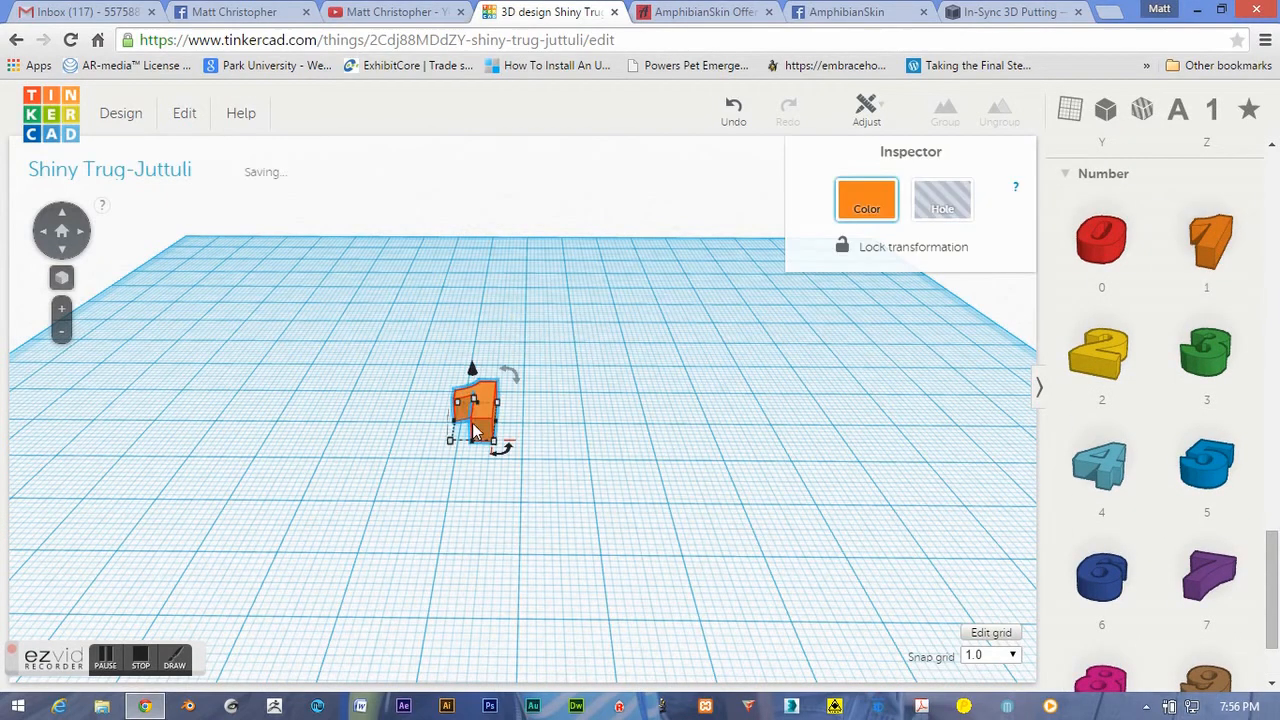
Step: Rotate the orange 1 to stand upright and raise it 3.62 mm so its base rests on the workplane
{"action": "right_click_drag", "start_coordinate": [600, 370], "coordinate": [262, 295]}
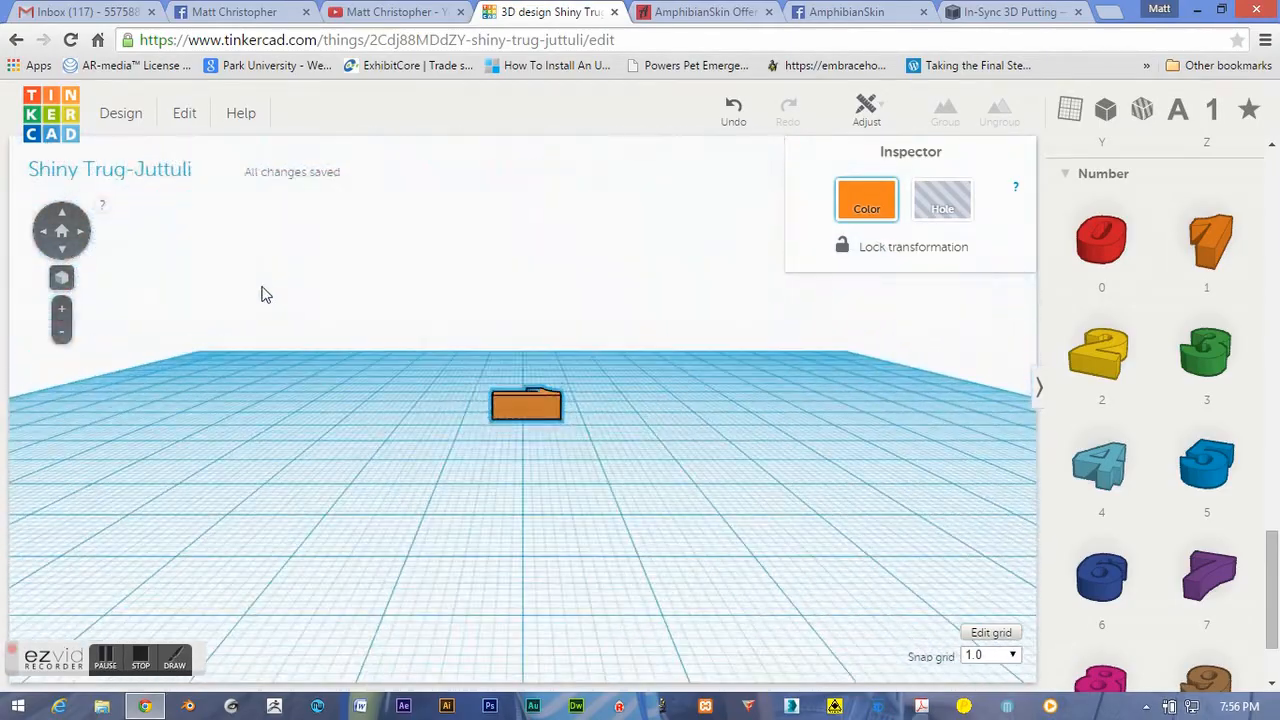
{"action": "left_click_drag", "start_coordinate": [473, 385], "coordinate": [472, 556]}
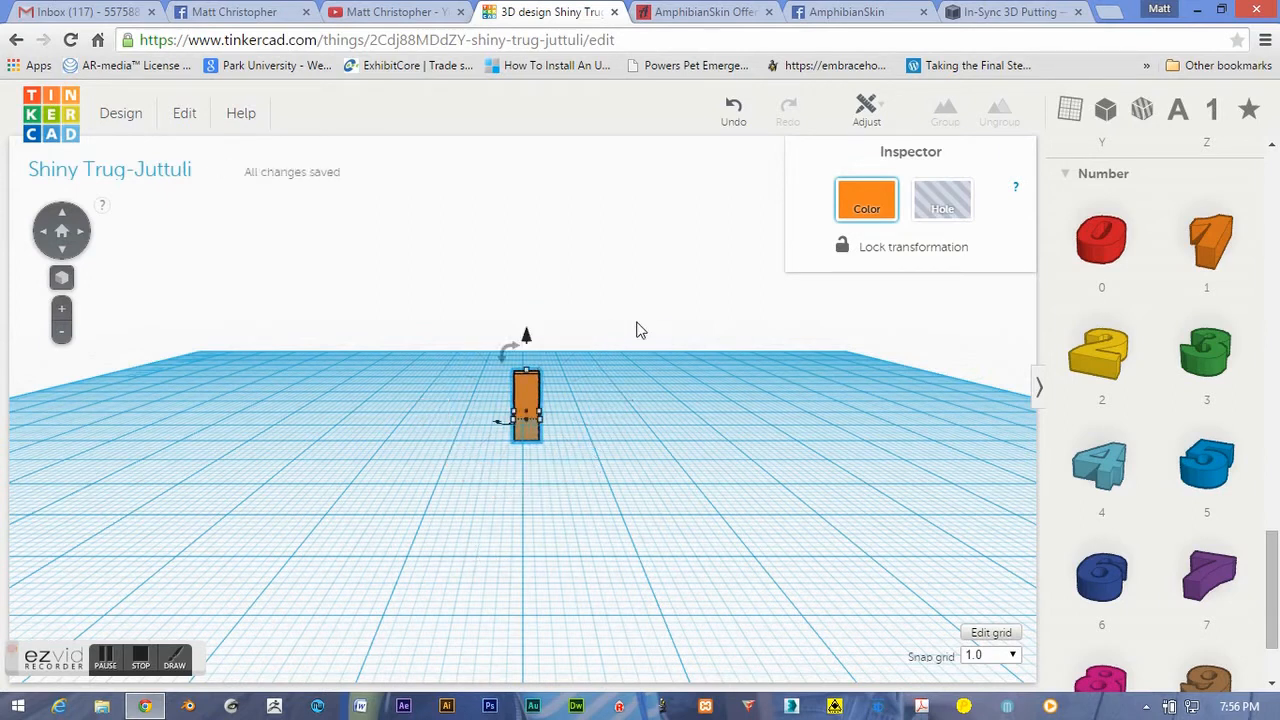
{"action": "right_click_drag", "start_coordinate": [570, 558], "coordinate": [537, 370]}
{"action": "left_click_drag", "start_coordinate": [474, 350], "coordinate": [476, 328]}
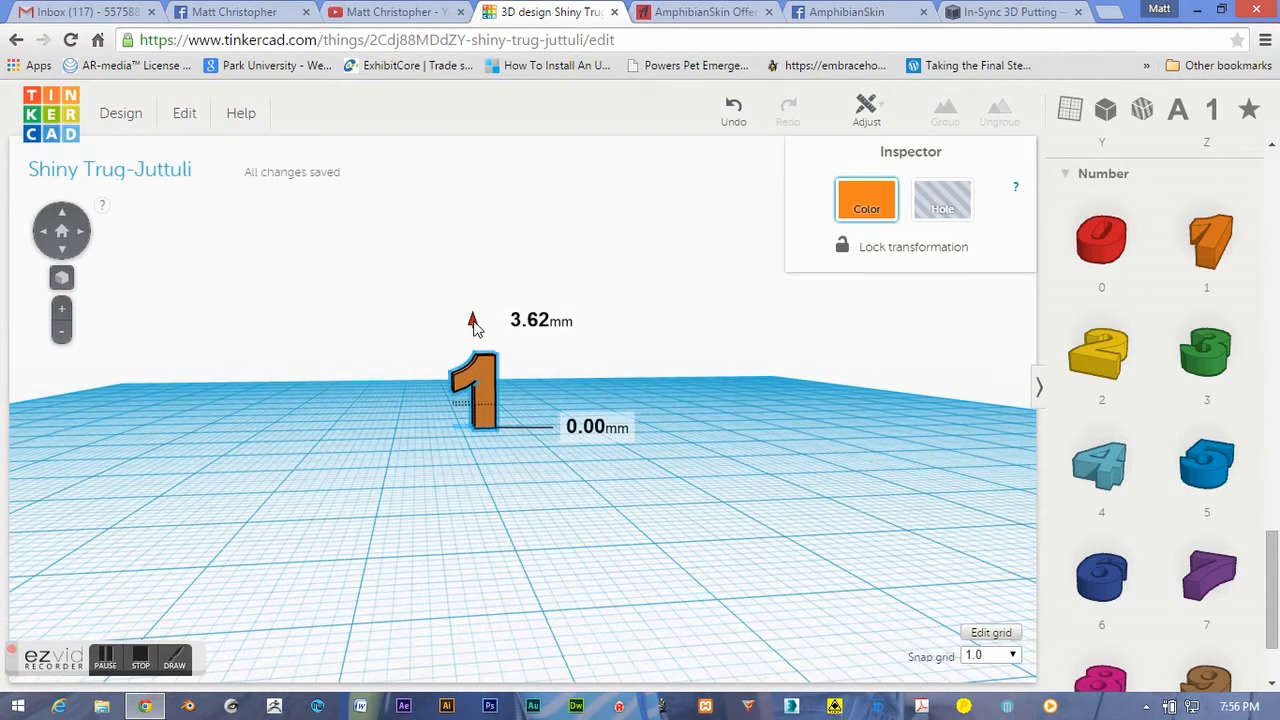
{"action": "scroll", "coordinate": [520, 476], "scroll_direction": "down", "scroll_amount": 5}
{"action": "scroll", "coordinate": [515, 458], "scroll_direction": "up", "scroll_amount": 5}
{"action": "scroll", "coordinate": [516, 459], "scroll_direction": "up", "scroll_amount": 2}
{"action": "left_click", "coordinate": [517, 457]}
{"action": "scroll", "coordinate": [557, 457], "scroll_direction": "up", "scroll_amount": 2}
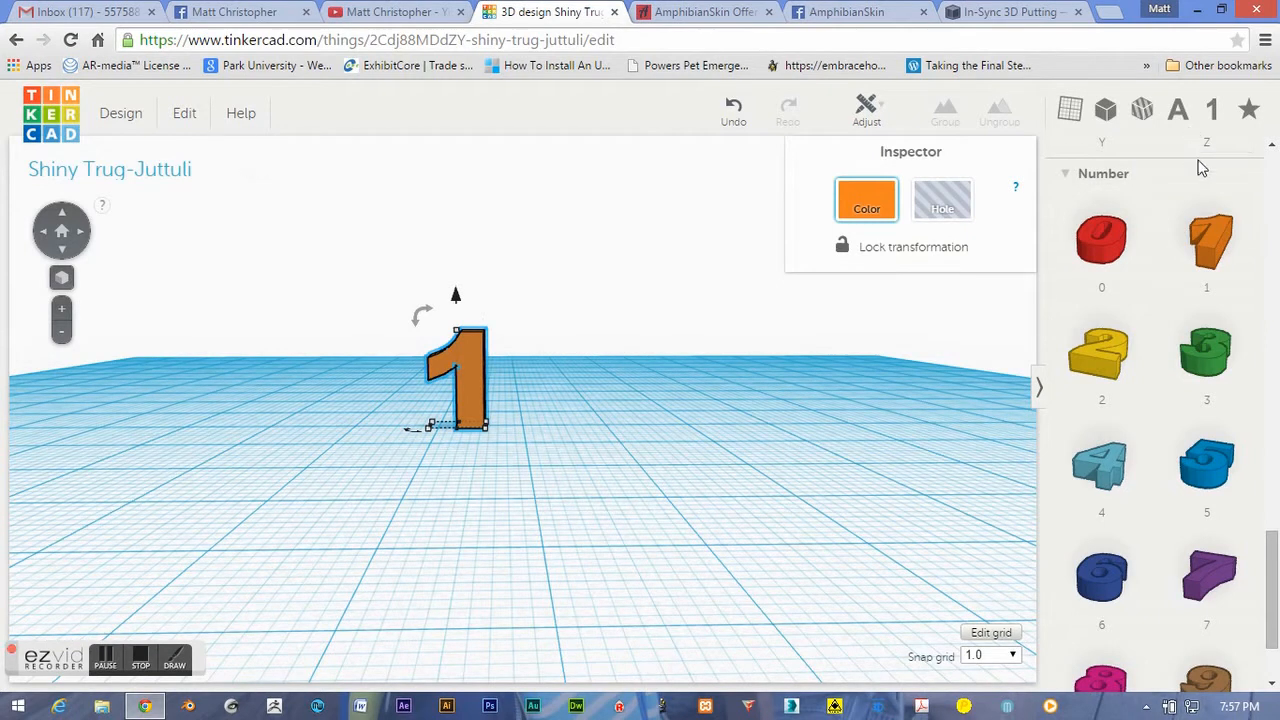
Step: Add a Text shape from Tinkercad's shape generators to the workplane beside the orange 1
{"action": "left_click", "coordinate": [1136, 187]}
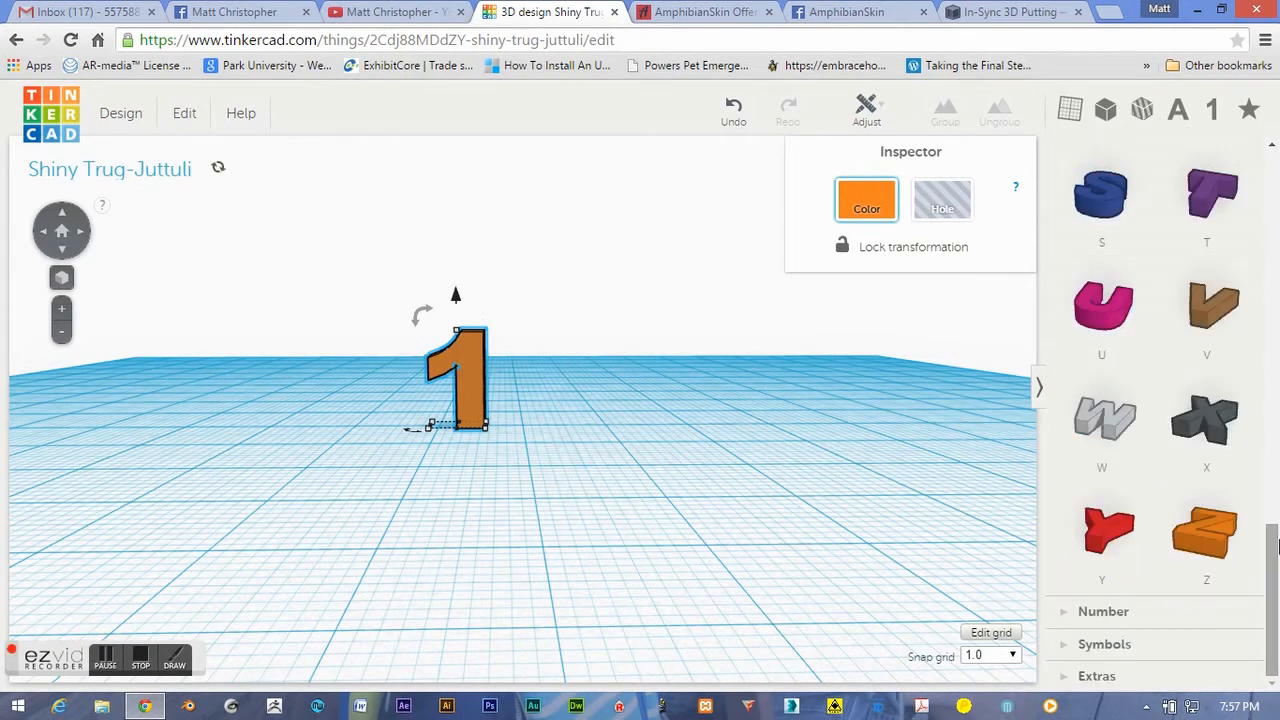
{"action": "left_click_drag", "start_coordinate": [1272, 560], "coordinate": [1257, 168]}
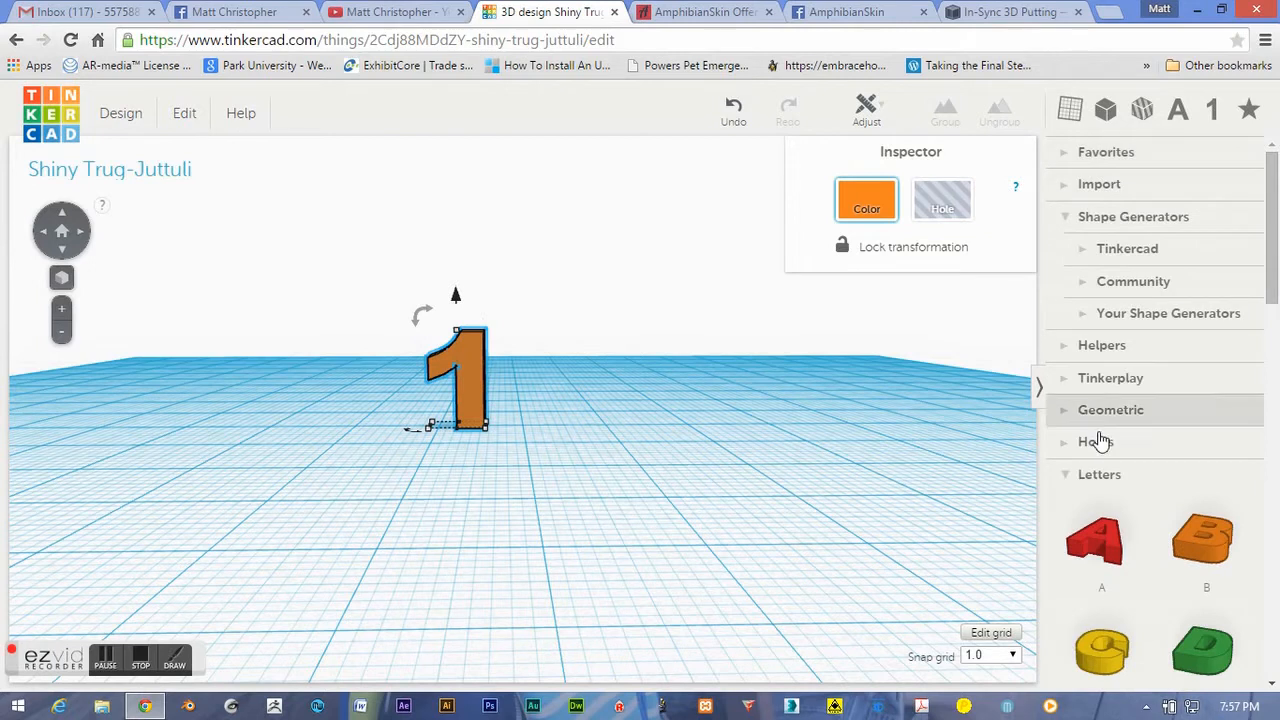
{"action": "left_click", "coordinate": [1108, 480]}
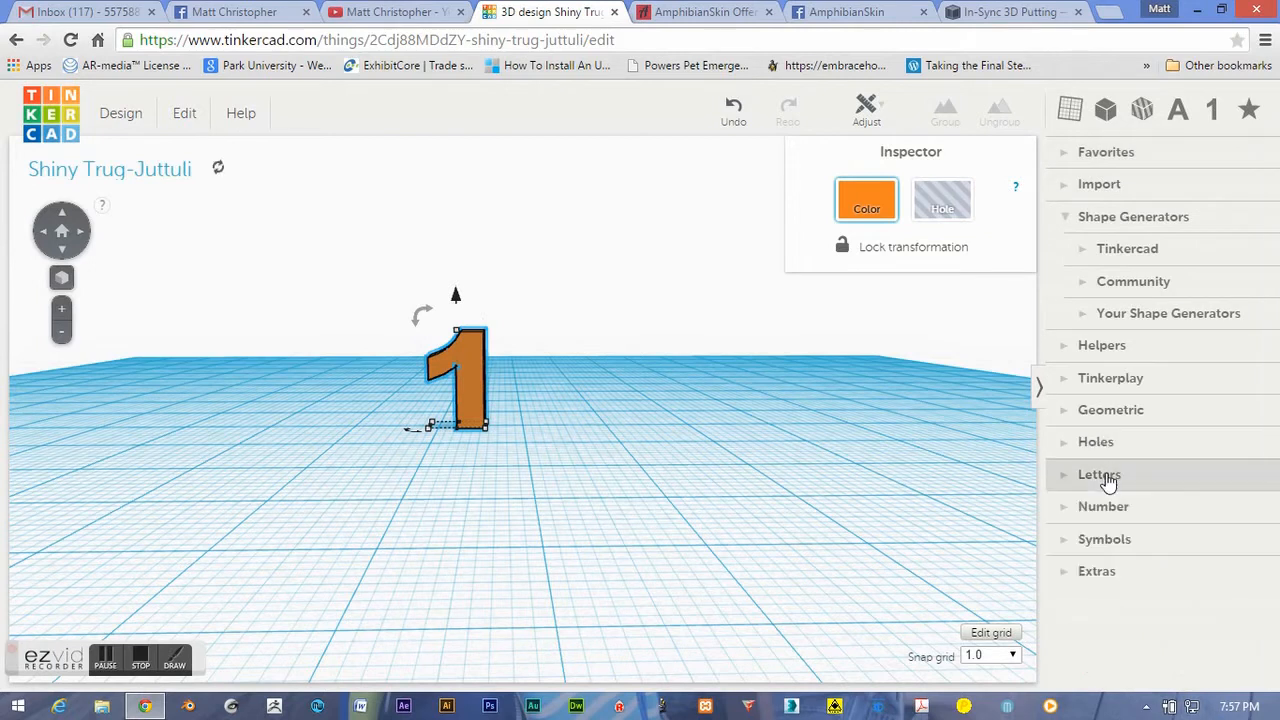
{"action": "left_click", "coordinate": [1124, 254]}
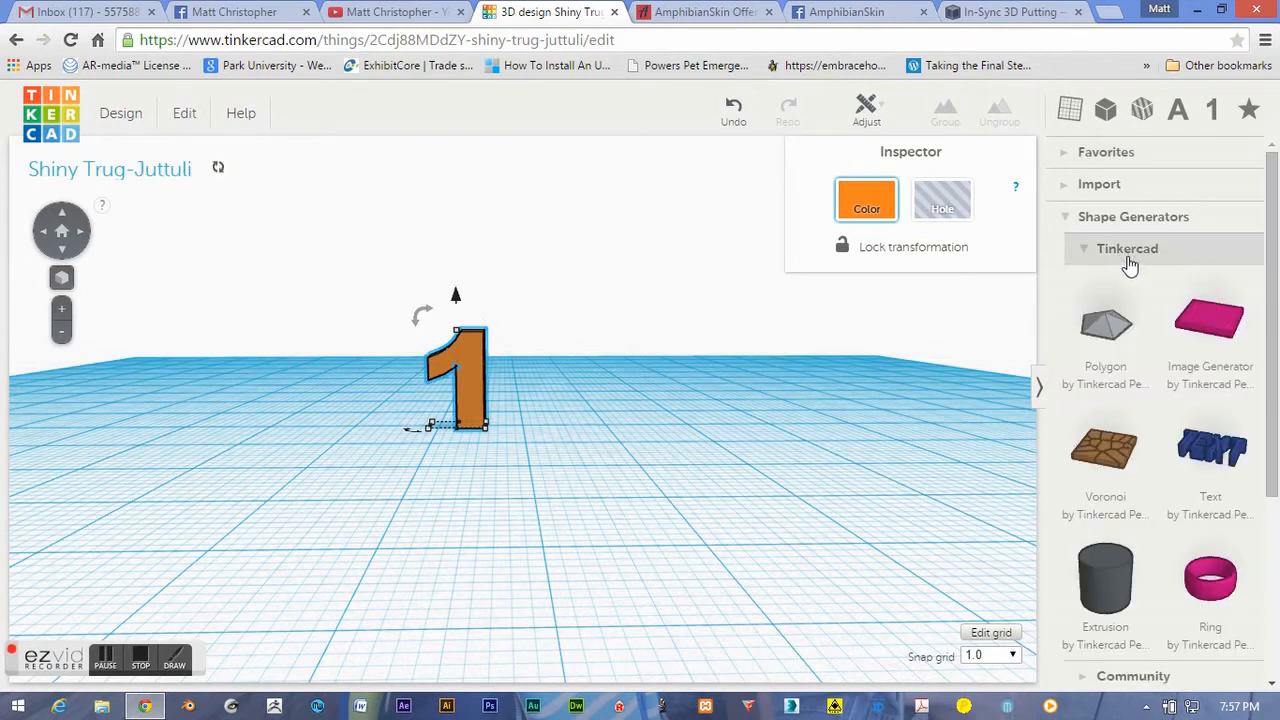
{"action": "left_click", "coordinate": [1220, 458]}
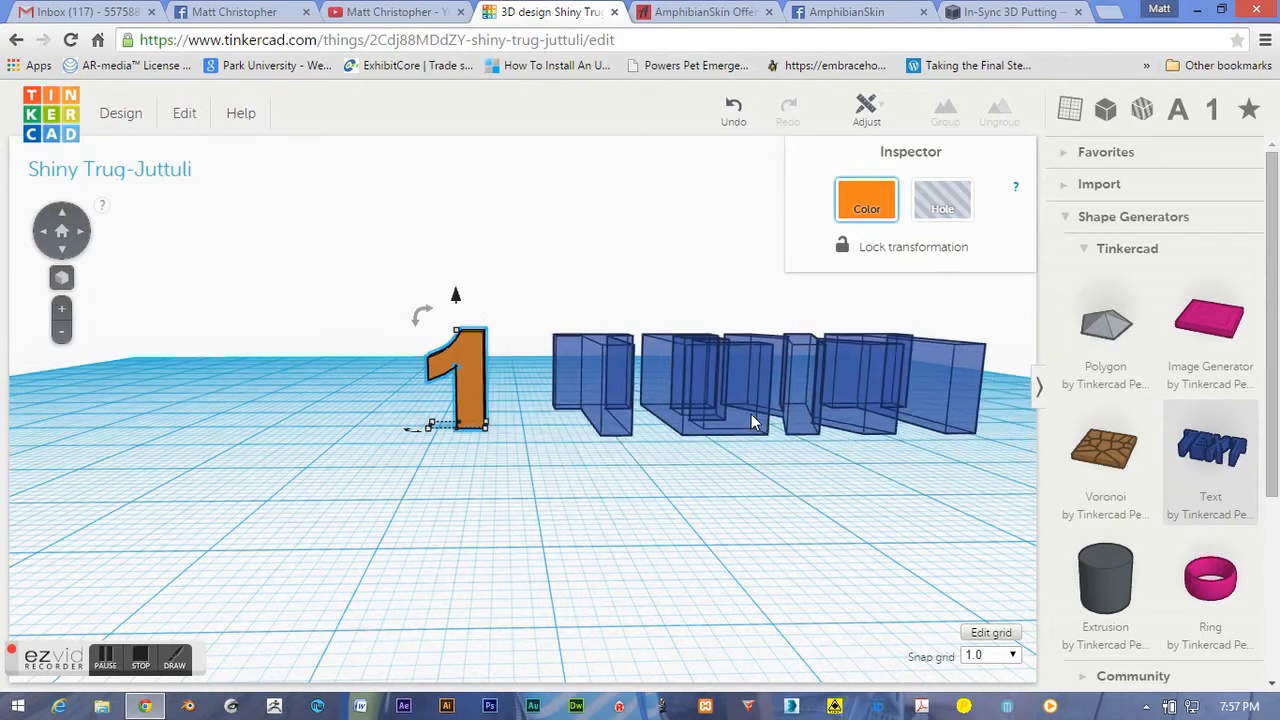
{"action": "left_click", "coordinate": [751, 418]}
Step: Change the Text shape's wording to 1 and rotate the blue number to stand upright
{"action": "right_click_drag", "start_coordinate": [670, 525], "coordinate": [657, 474]}
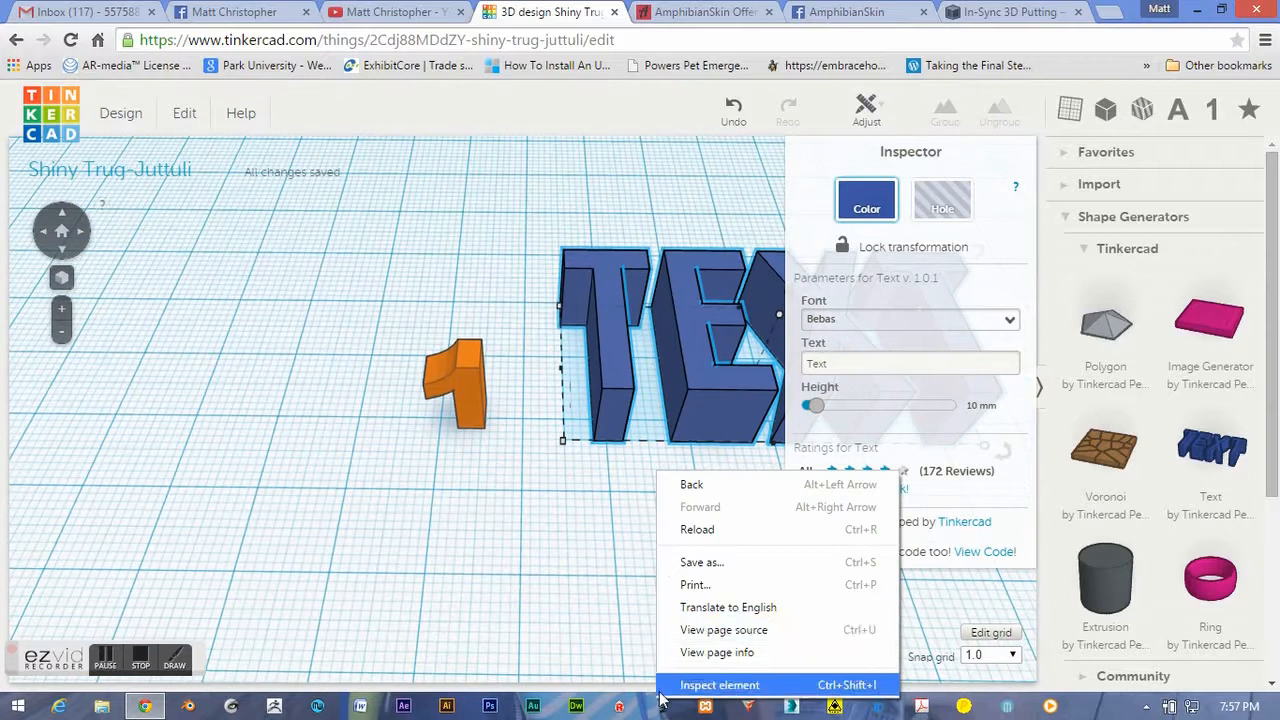
{"action": "left_click", "coordinate": [837, 361]}
{"action": "left_click_drag", "start_coordinate": [826, 364], "coordinate": [787, 366]}
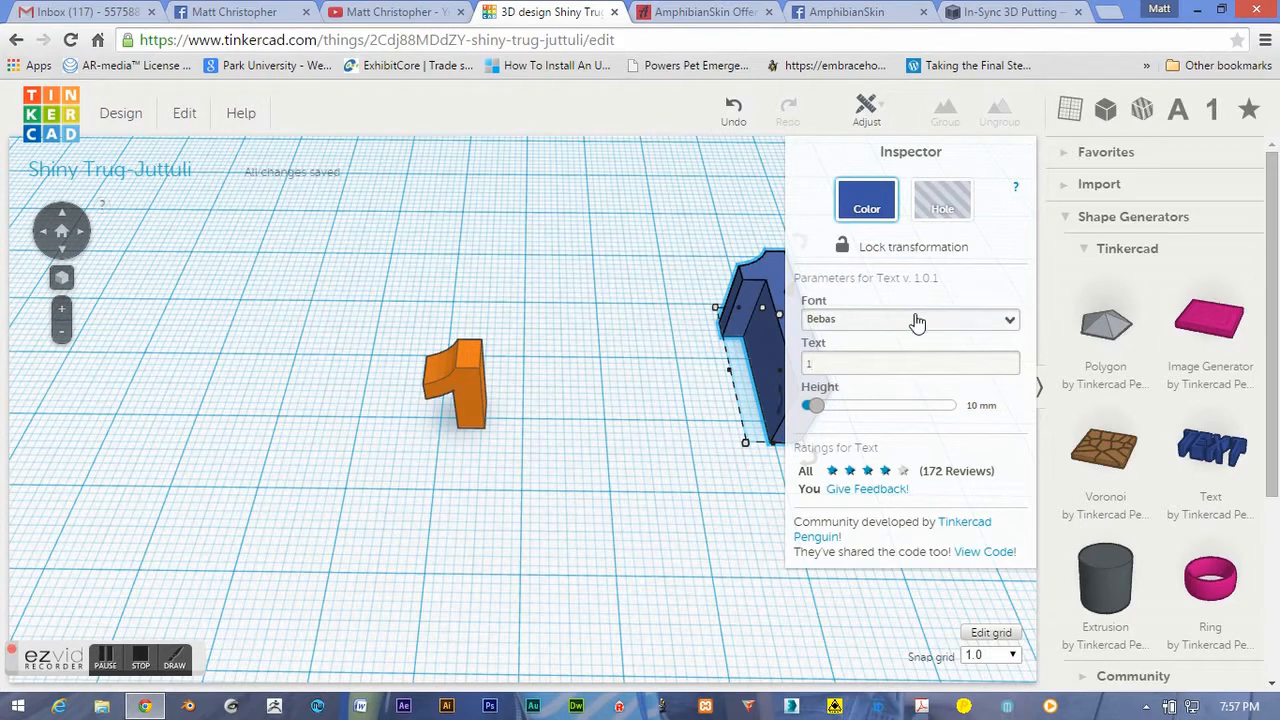
{"action": "right_click_drag", "start_coordinate": [597, 502], "coordinate": [242, 366]}
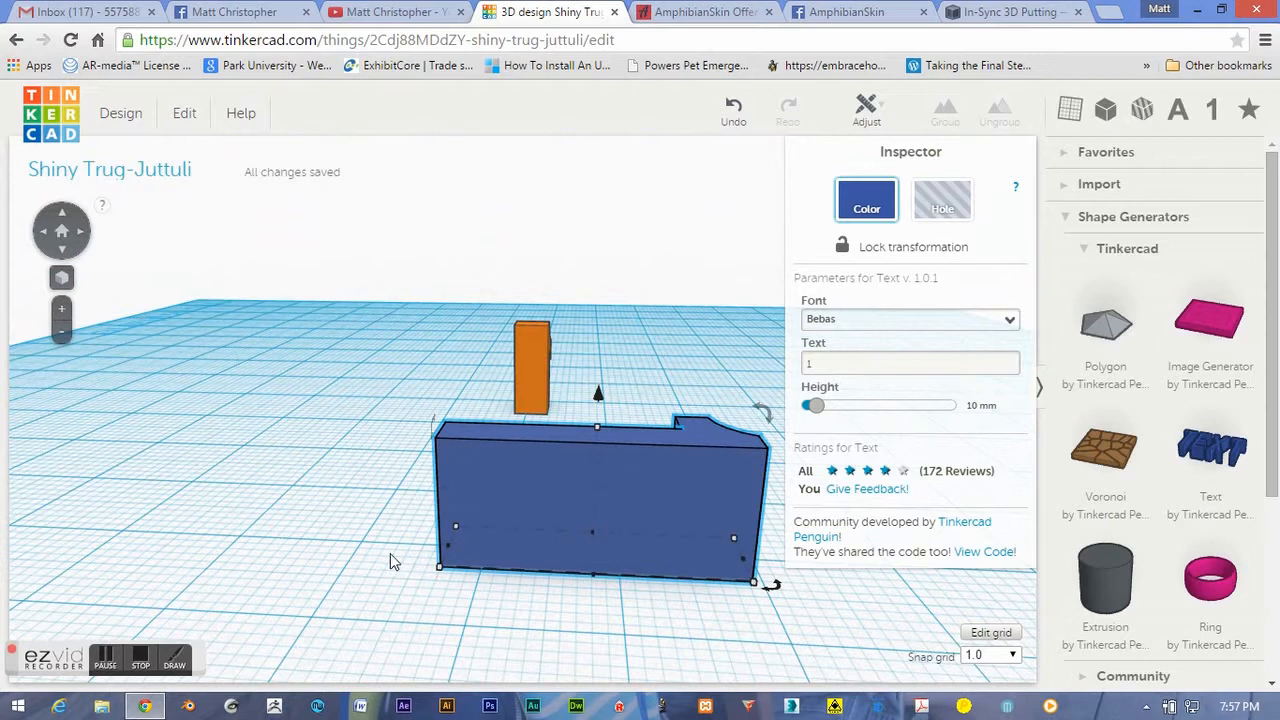
{"action": "left_click_drag", "start_coordinate": [757, 403], "coordinate": [504, 293]}
Step: Shrink the upright blue 1 and move it next to the orange 1
{"action": "right_click_drag", "start_coordinate": [238, 433], "coordinate": [770, 483]}
{"action": "left_click_drag", "start_coordinate": [760, 462], "coordinate": [810, 550]}
{"action": "left_click_drag", "start_coordinate": [788, 502], "coordinate": [573, 434]}
{"action": "right_click_drag", "start_coordinate": [548, 577], "coordinate": [640, 429]}
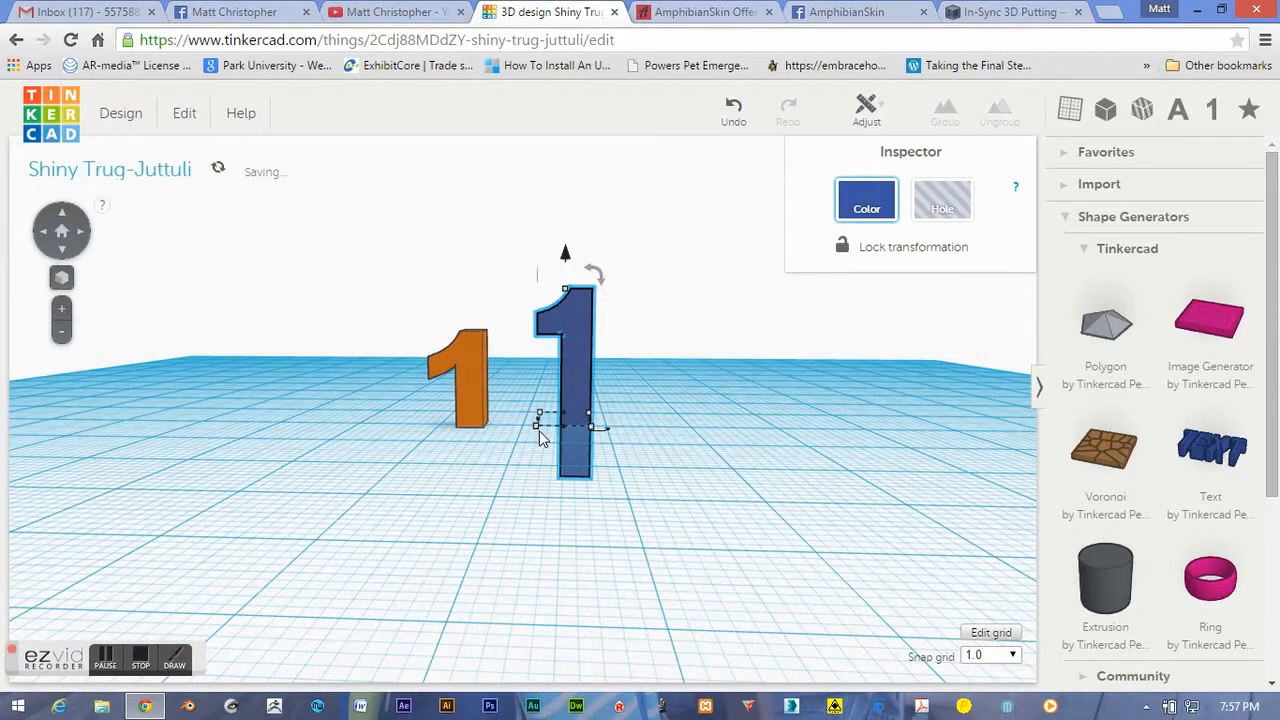
{"action": "right_click_drag", "start_coordinate": [686, 449], "coordinate": [523, 451]}
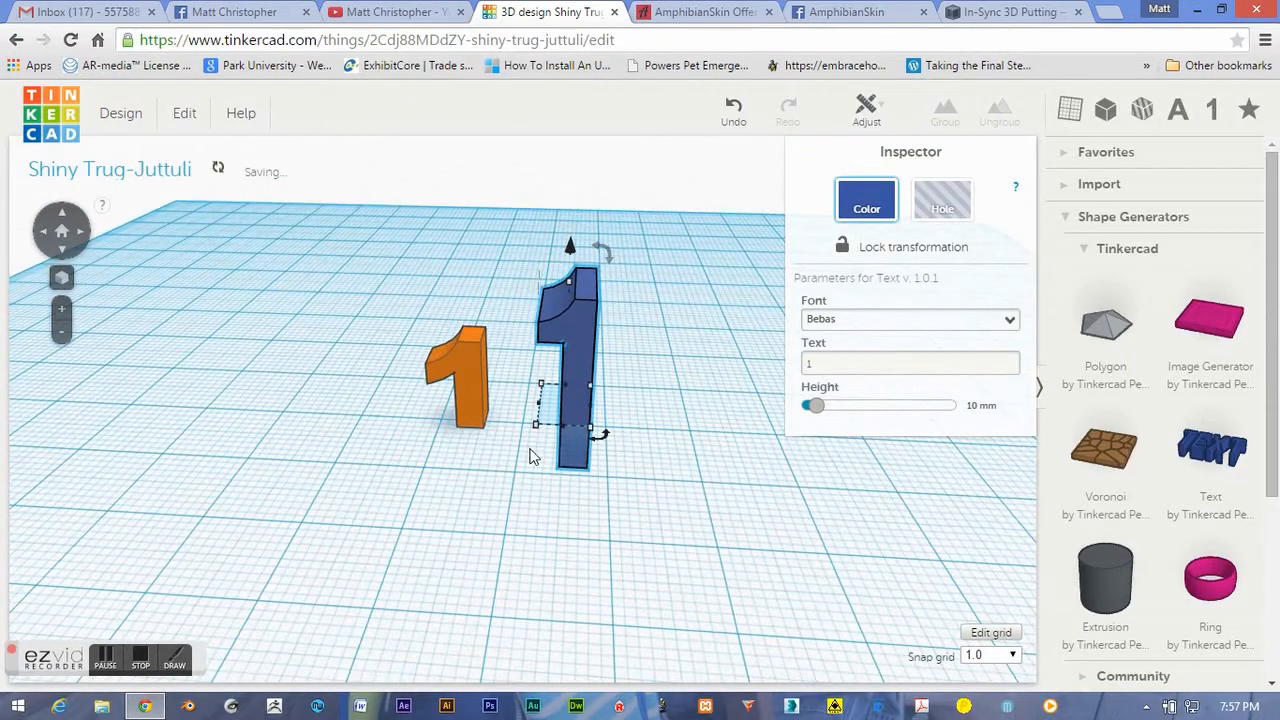
Step: Scale the blue 1 down further and raise it until its base sits on the workplane
{"action": "left_click_drag", "start_coordinate": [536, 432], "coordinate": [572, 410]}
{"action": "right_click_drag", "start_coordinate": [574, 449], "coordinate": [617, 423]}
{"action": "left_click_drag", "start_coordinate": [575, 313], "coordinate": [575, 277]}
{"action": "right_click_drag", "start_coordinate": [540, 441], "coordinate": [520, 560]}
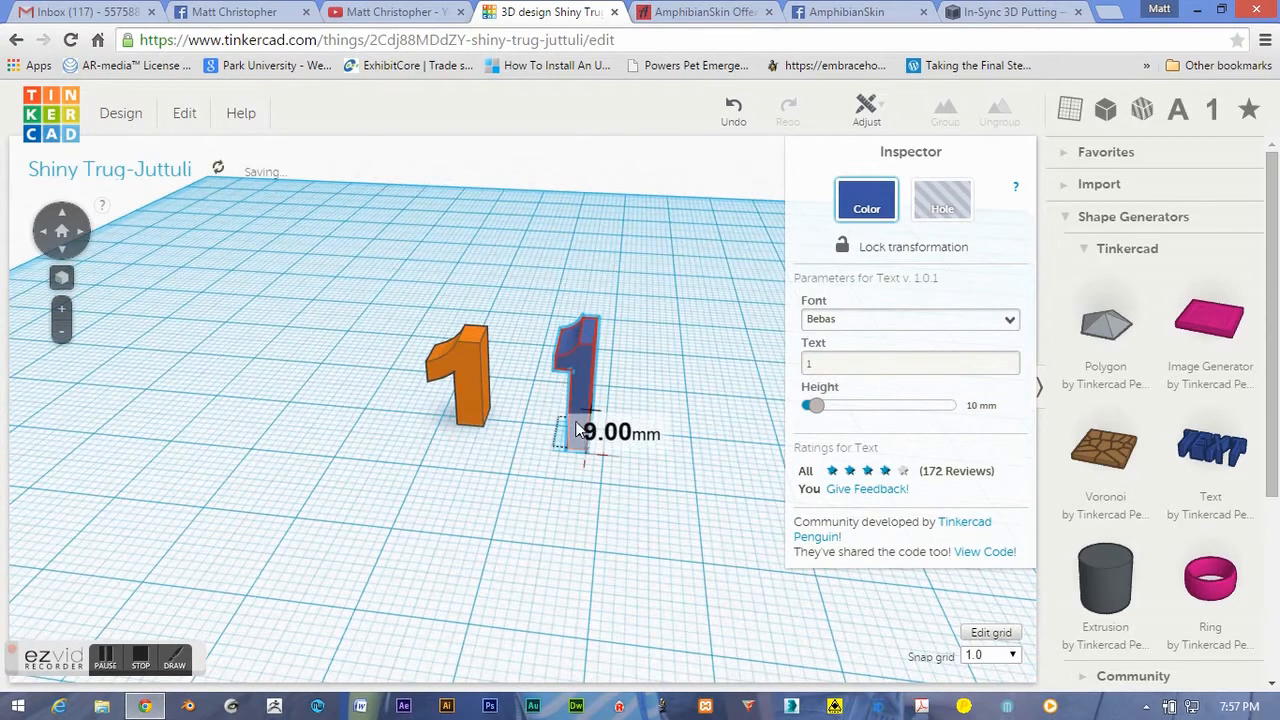
{"action": "right_click_drag", "start_coordinate": [576, 432], "coordinate": [522, 400]}
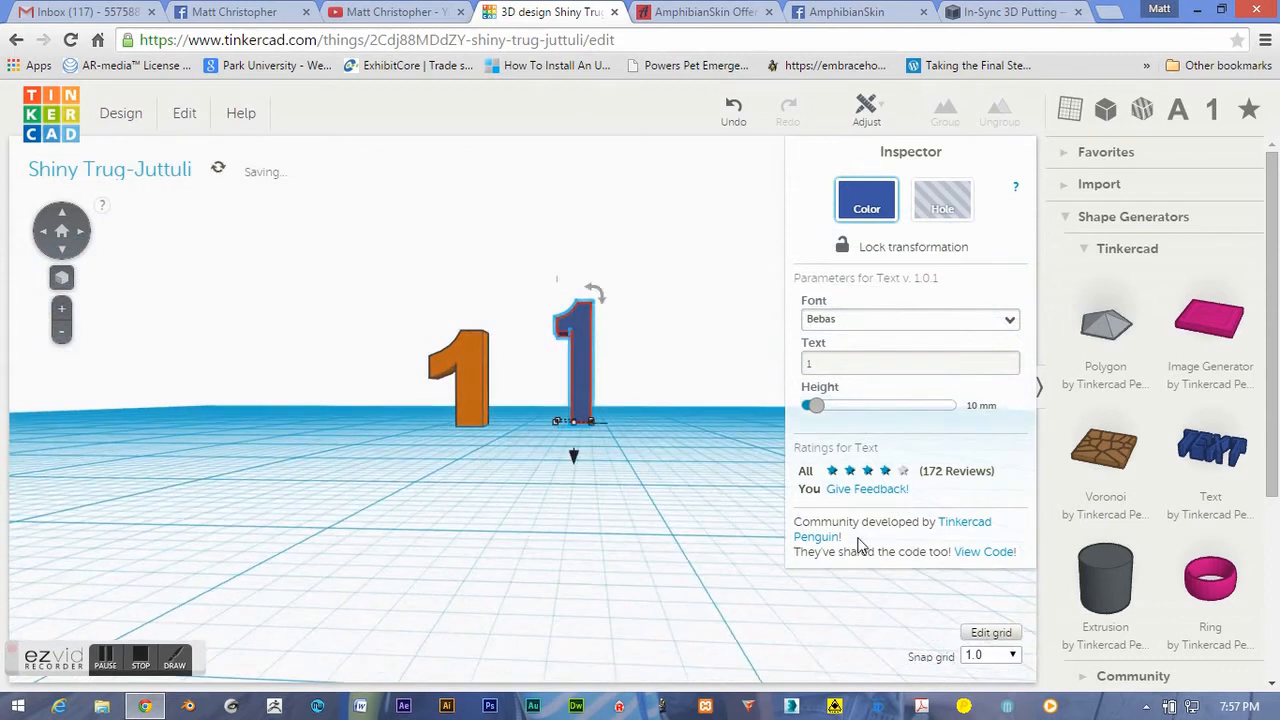
{"action": "right_click_drag", "start_coordinate": [620, 509], "coordinate": [632, 530]}
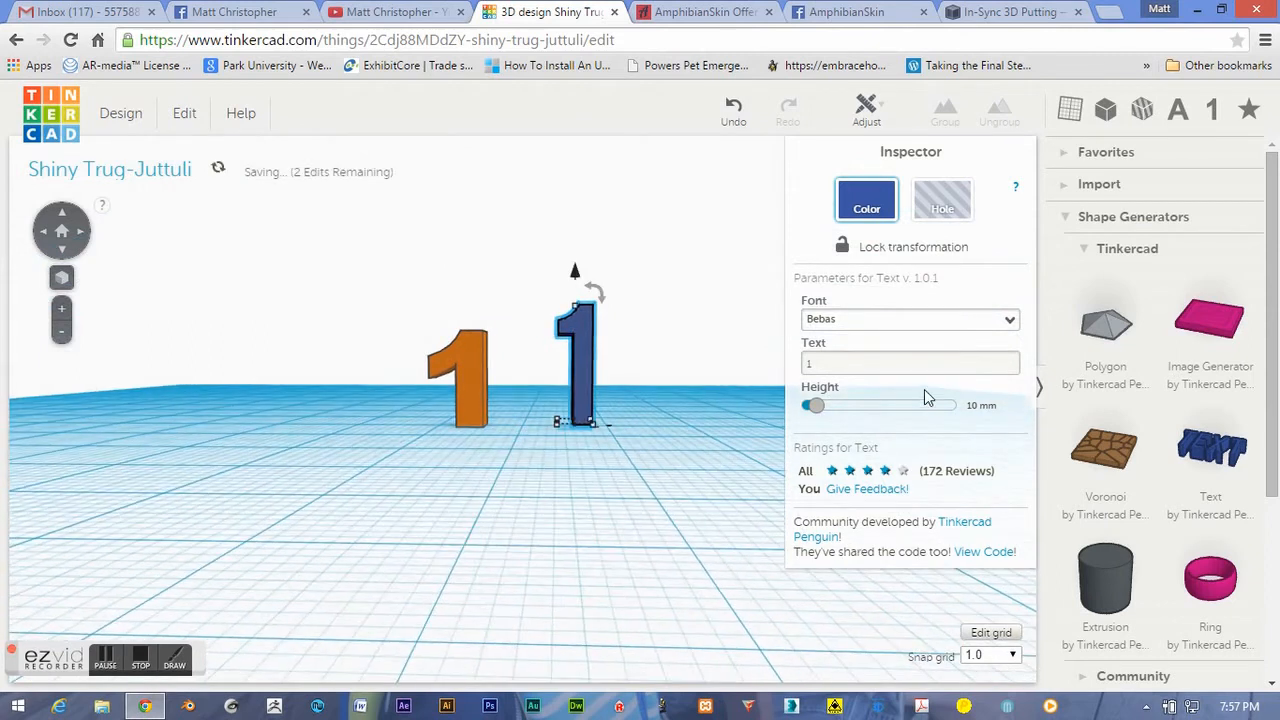
Step: Set the blue 1's font to Tinos and lower it slightly toward the workplane
{"action": "left_click", "coordinate": [1011, 320]}
{"action": "mouse_move", "coordinate": [1022, 343]}
{"action": "left_mouse_down"}
{"action": "mouse_move", "coordinate": [1018, 362]}
{"action": "mouse_move", "coordinate": [1018, 328]}
{"action": "mouse_move", "coordinate": [1018, 362]}
{"action": "left_mouse_up"}
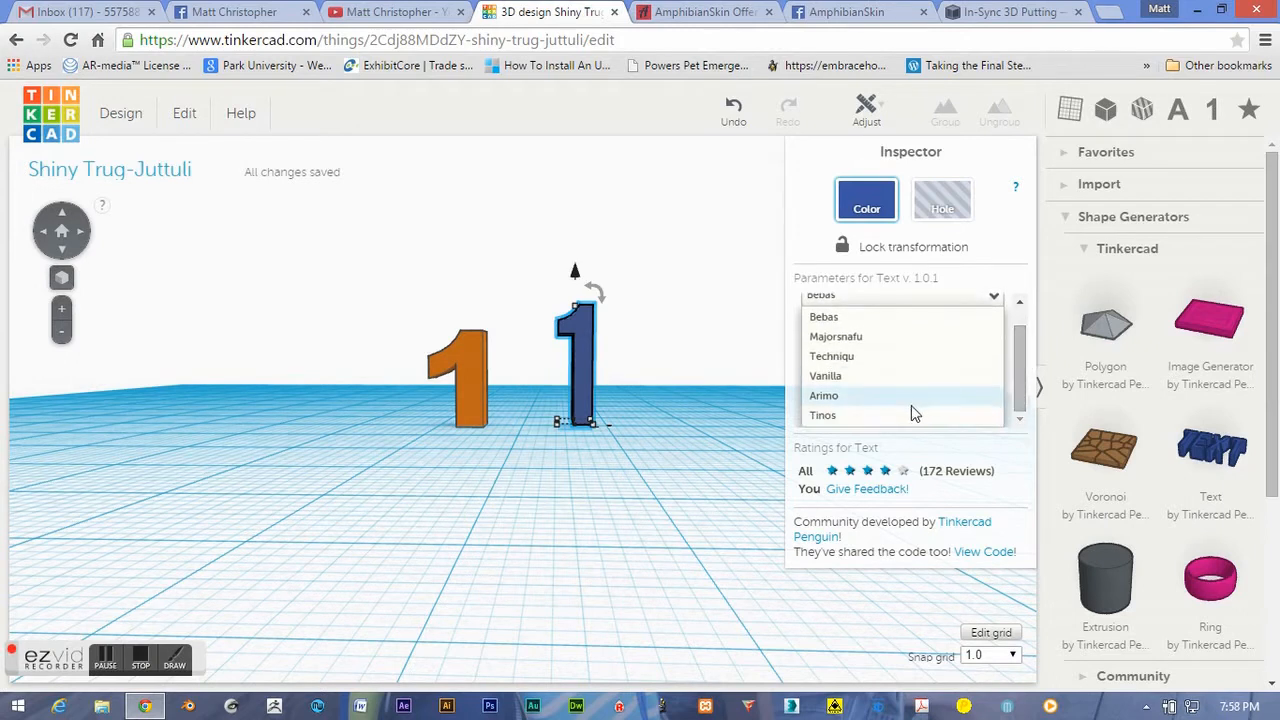
{"action": "left_click", "coordinate": [842, 415]}
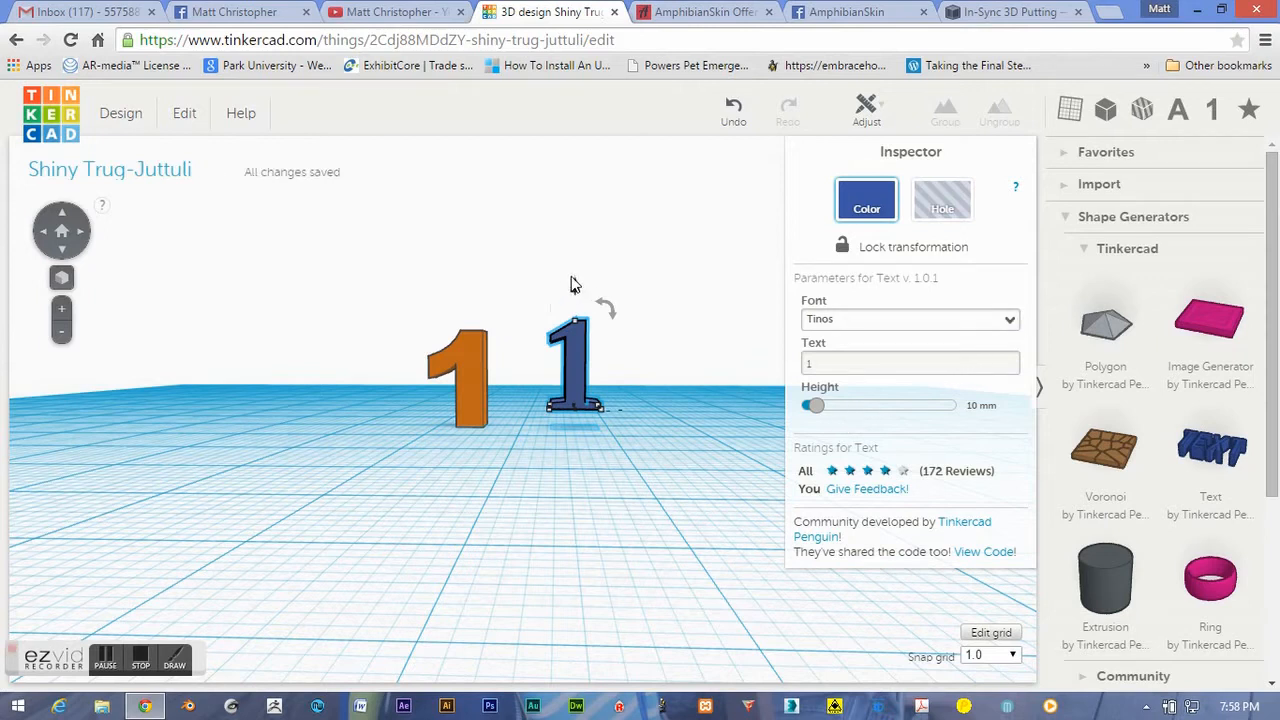
{"action": "left_click_drag", "start_coordinate": [576, 287], "coordinate": [576, 299]}
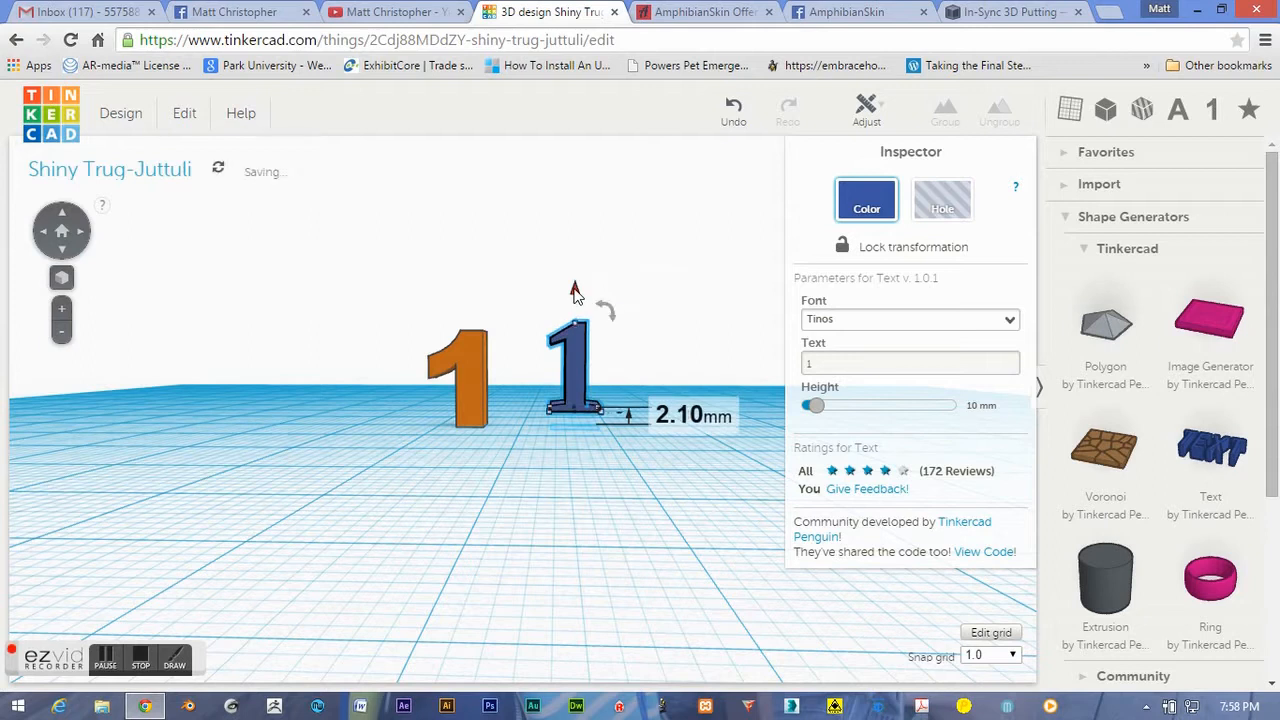
Step: Try the Arimo, Vanilla and Techniqu fonts in turn on the blue 1
{"action": "left_click", "coordinate": [1009, 320]}
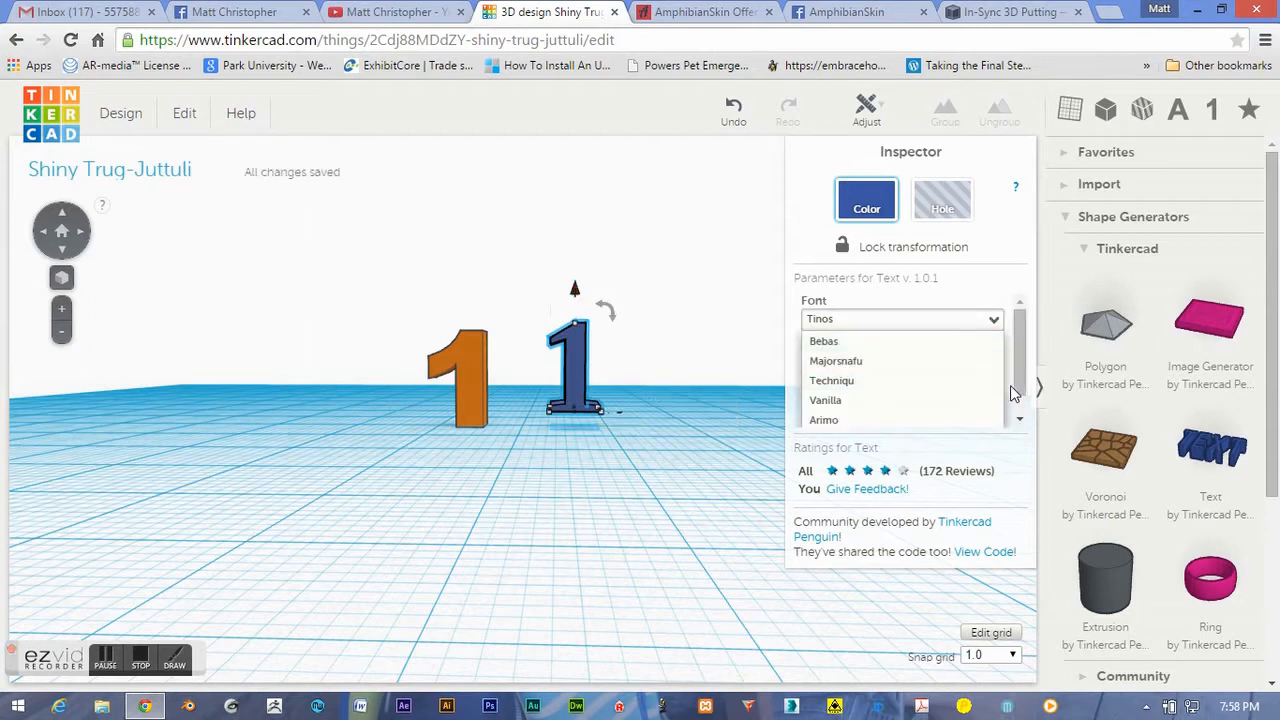
{"action": "scroll", "coordinate": [1018, 370], "scroll_direction": "down", "scroll_amount": 1}
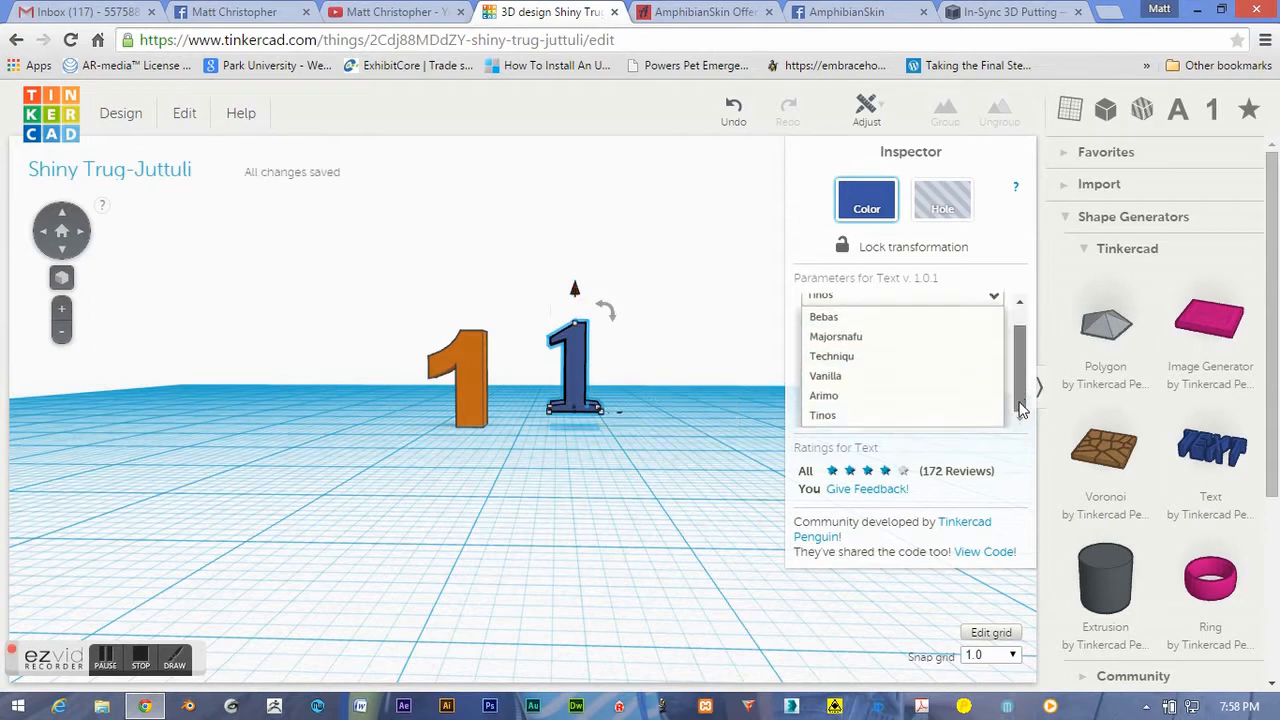
{"action": "left_click", "coordinate": [847, 395]}
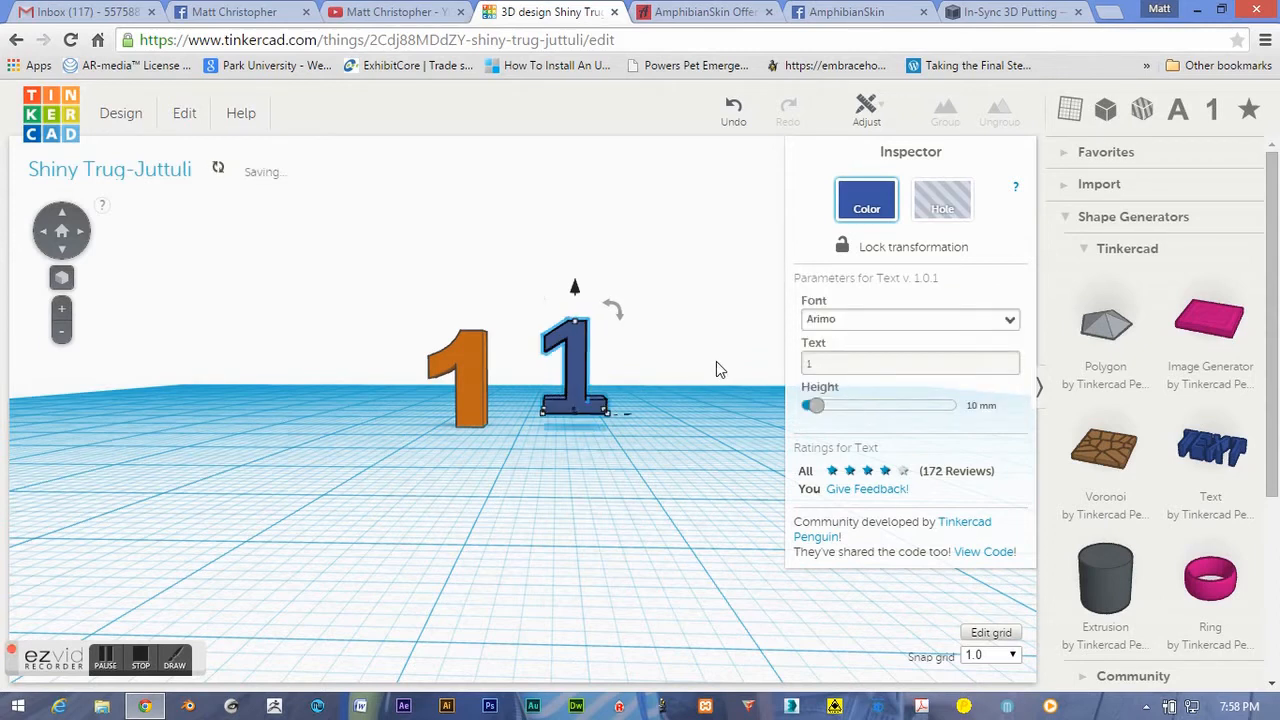
{"action": "left_click", "coordinate": [1010, 321]}
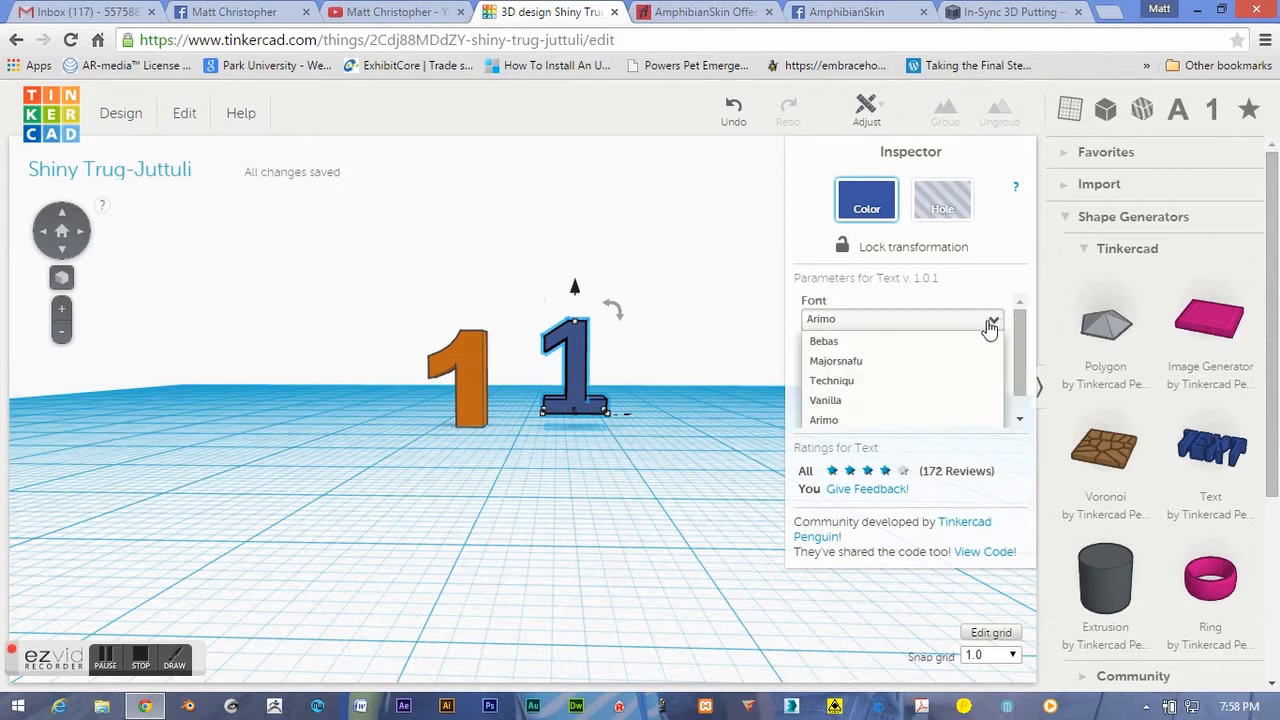
{"action": "left_click", "coordinate": [828, 403]}
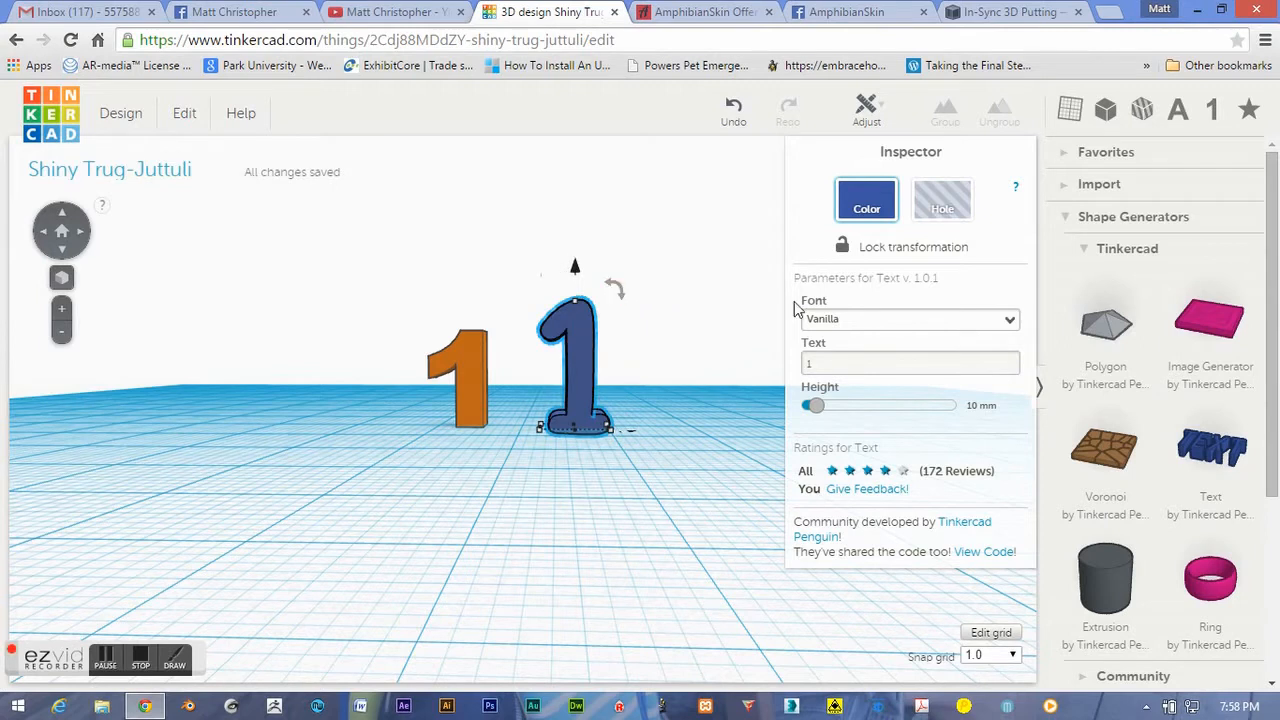
{"action": "left_click", "coordinate": [1010, 324]}
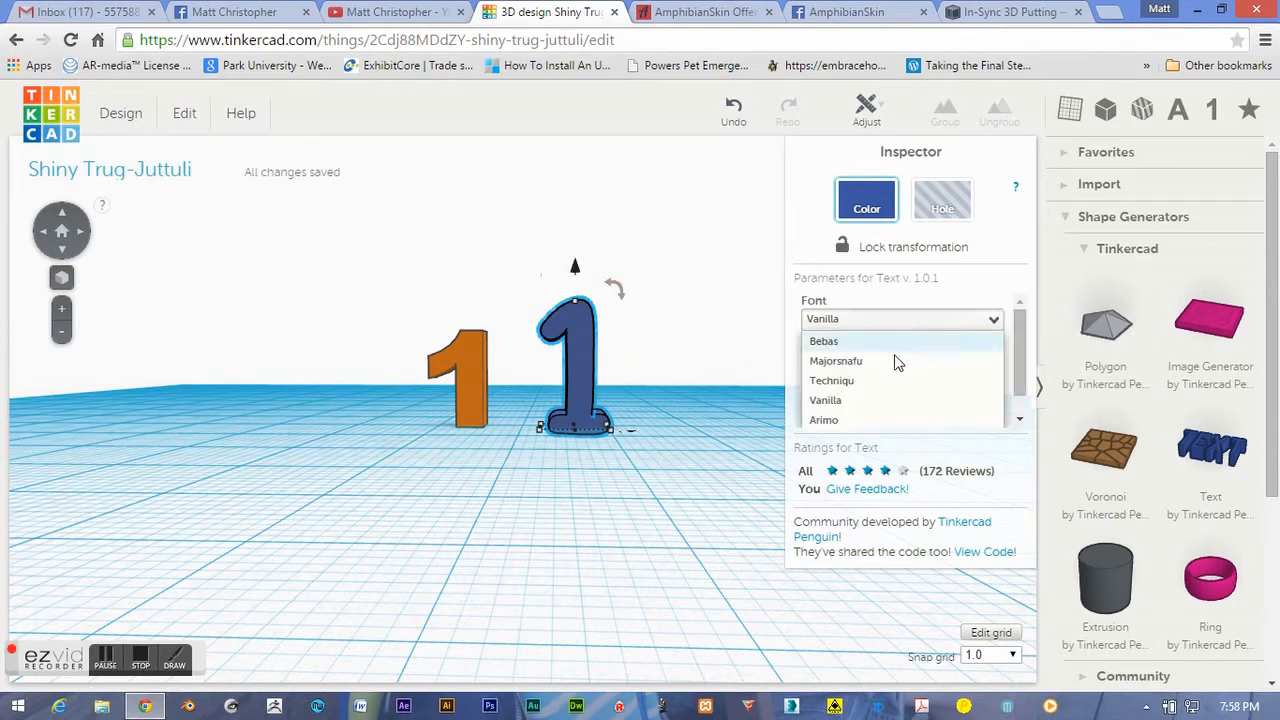
{"action": "left_click", "coordinate": [832, 381]}
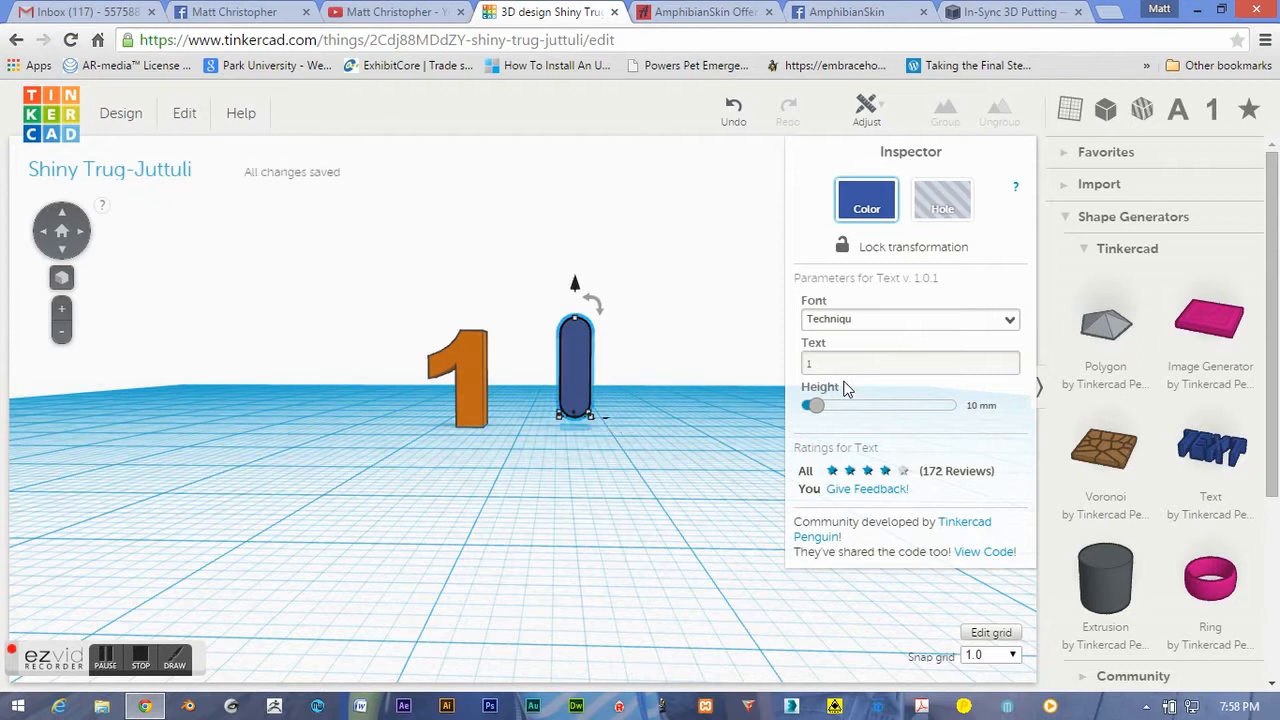
Step: Set the blue 1's font to Majorsnafu and lower the number toward the workplane
{"action": "left_click", "coordinate": [1011, 321]}
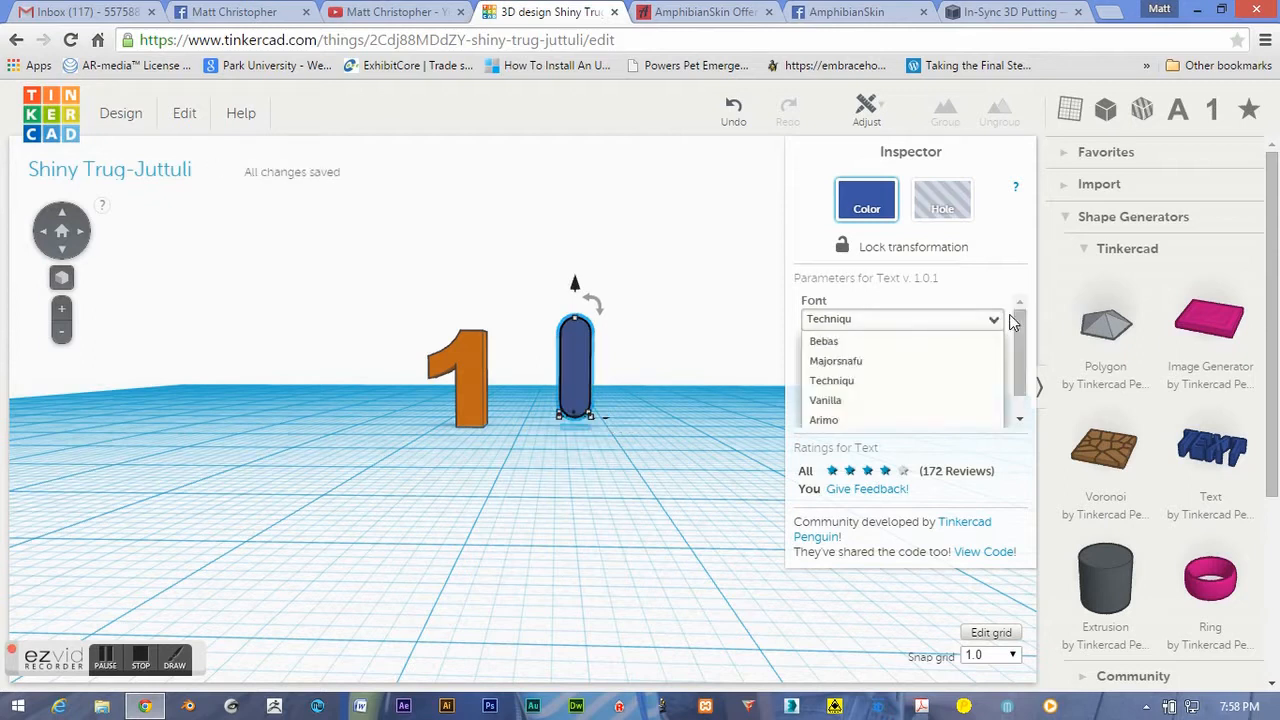
{"action": "left_click", "coordinate": [850, 363]}
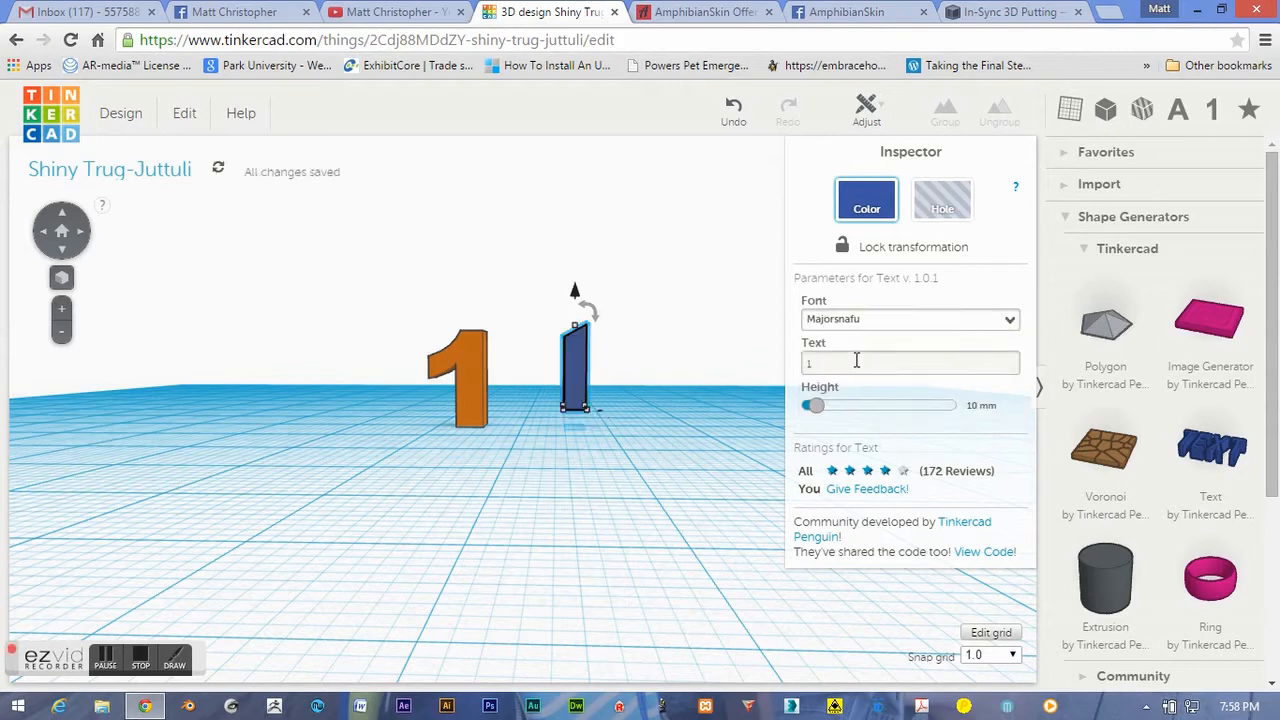
{"action": "right_click_drag", "start_coordinate": [676, 378], "coordinate": [650, 352]}
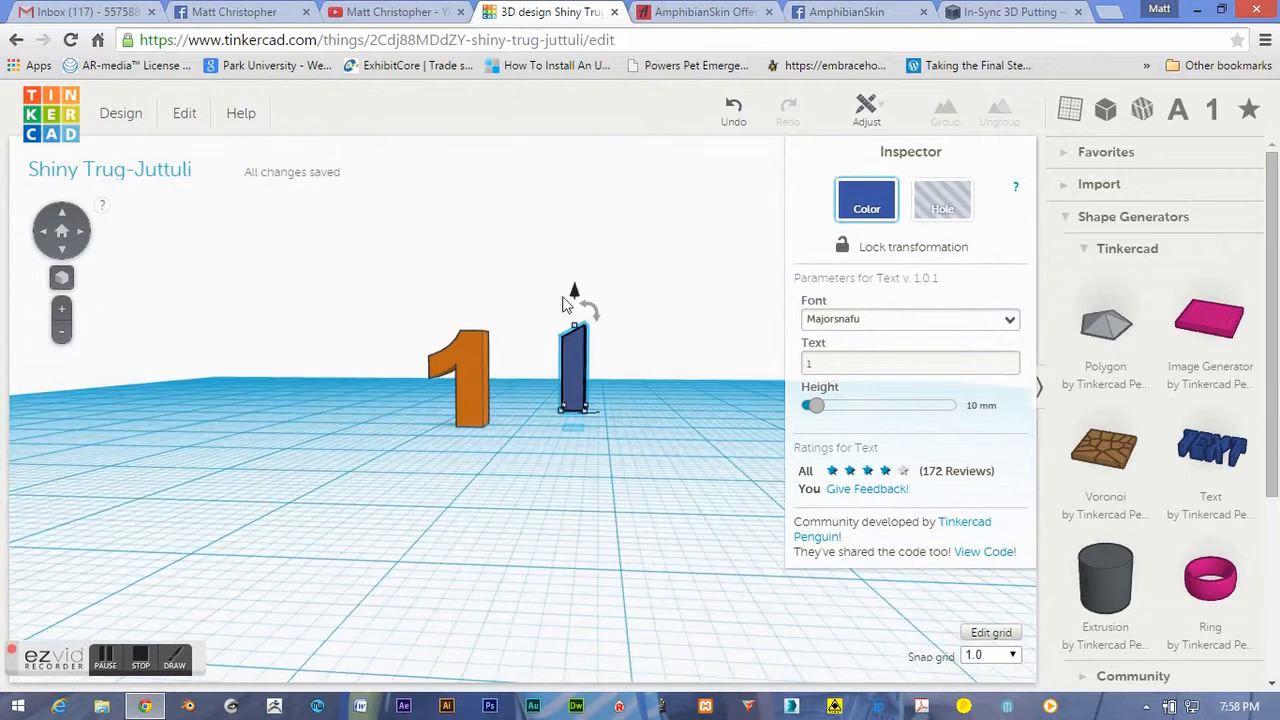
{"action": "left_click_drag", "start_coordinate": [576, 296], "coordinate": [576, 318]}
Step: Reduce the depth of the blue 1 and adjust its height so it rests on the workplane
{"action": "right_click_drag", "start_coordinate": [683, 297], "coordinate": [385, 357]}
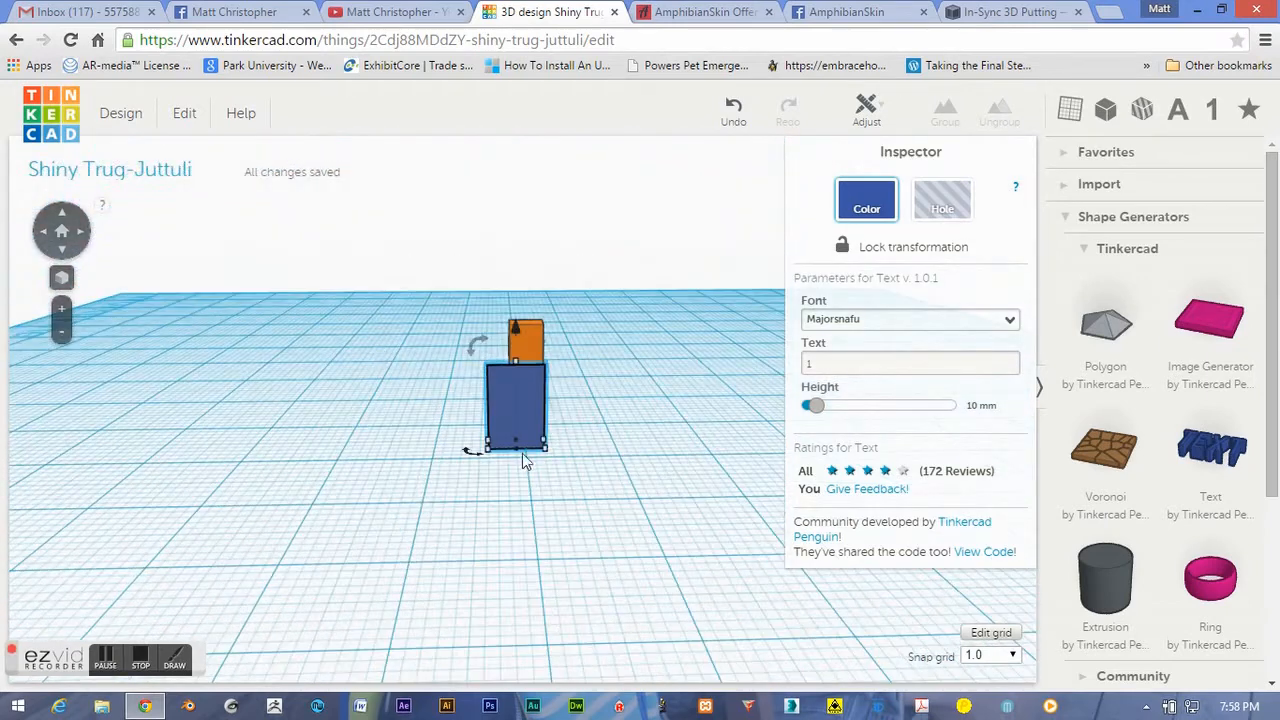
{"action": "left_click_drag", "start_coordinate": [545, 446], "coordinate": [520, 455]}
{"action": "right_click_drag", "start_coordinate": [342, 513], "coordinate": [662, 448]}
{"action": "left_click_drag", "start_coordinate": [579, 350], "coordinate": [579, 343]}
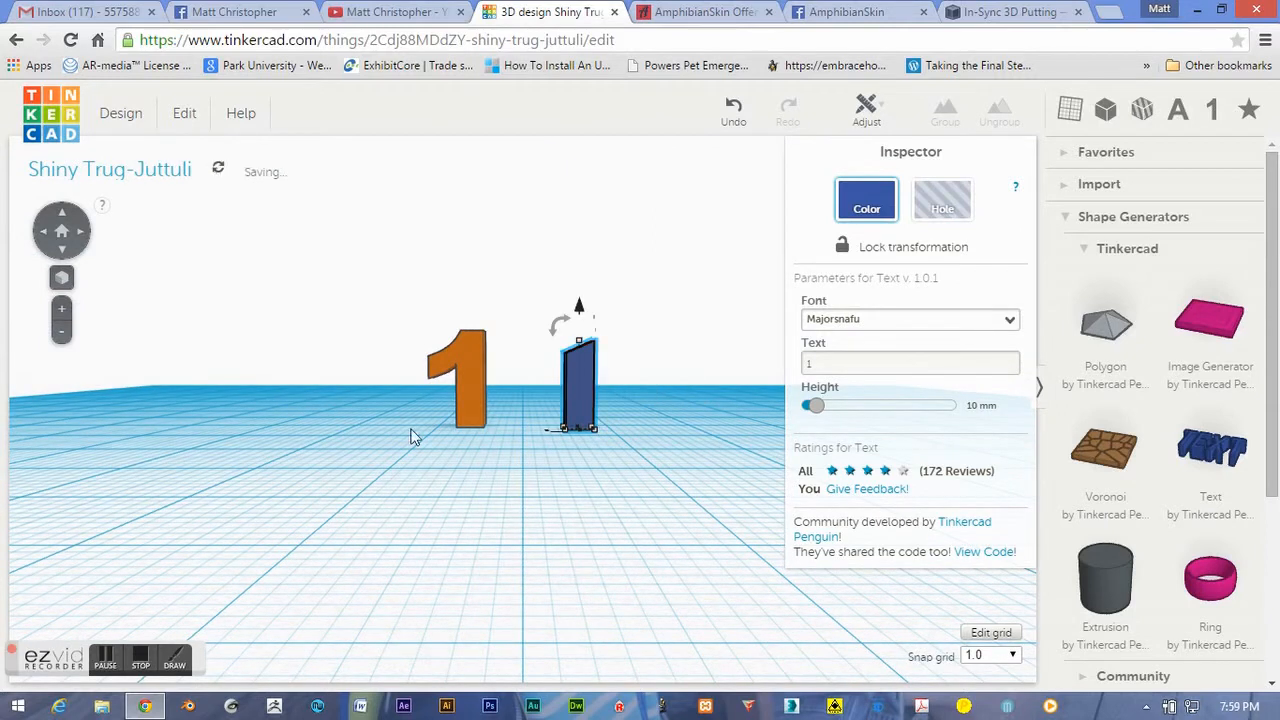
Step: Shorten the orange 1 slightly toward the blue 1's height and delete the orange 1 from the workplane
{"action": "left_click", "coordinate": [470, 376]}
{"action": "mouse_move", "coordinate": [455, 329]}
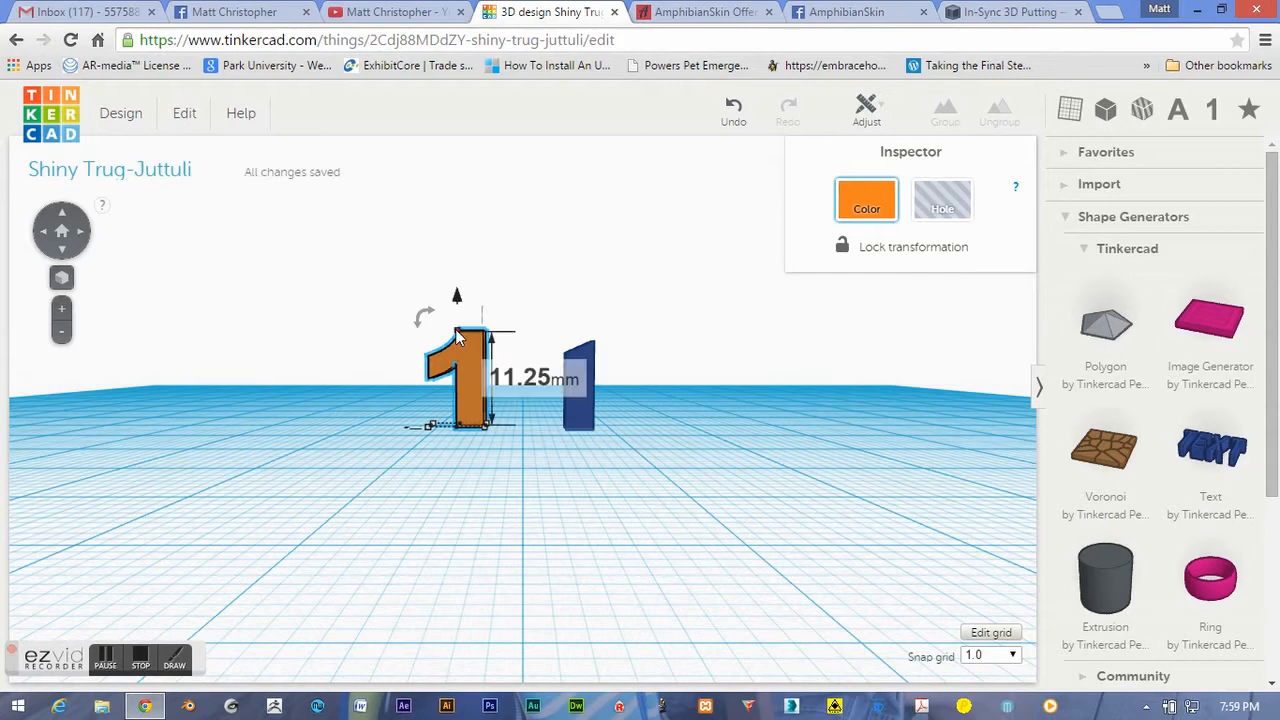
{"action": "left_click_drag", "start_coordinate": [455, 329], "coordinate": [455, 338]}
{"action": "mouse_move", "coordinate": [352, 491]}
{"action": "right_mouse_down"}
{"action": "mouse_move", "coordinate": [409, 520]}
{"action": "mouse_move", "coordinate": [363, 523]}
{"action": "mouse_move", "coordinate": [298, 595]}
{"action": "mouse_move", "coordinate": [331, 503]}
{"action": "right_mouse_up"}
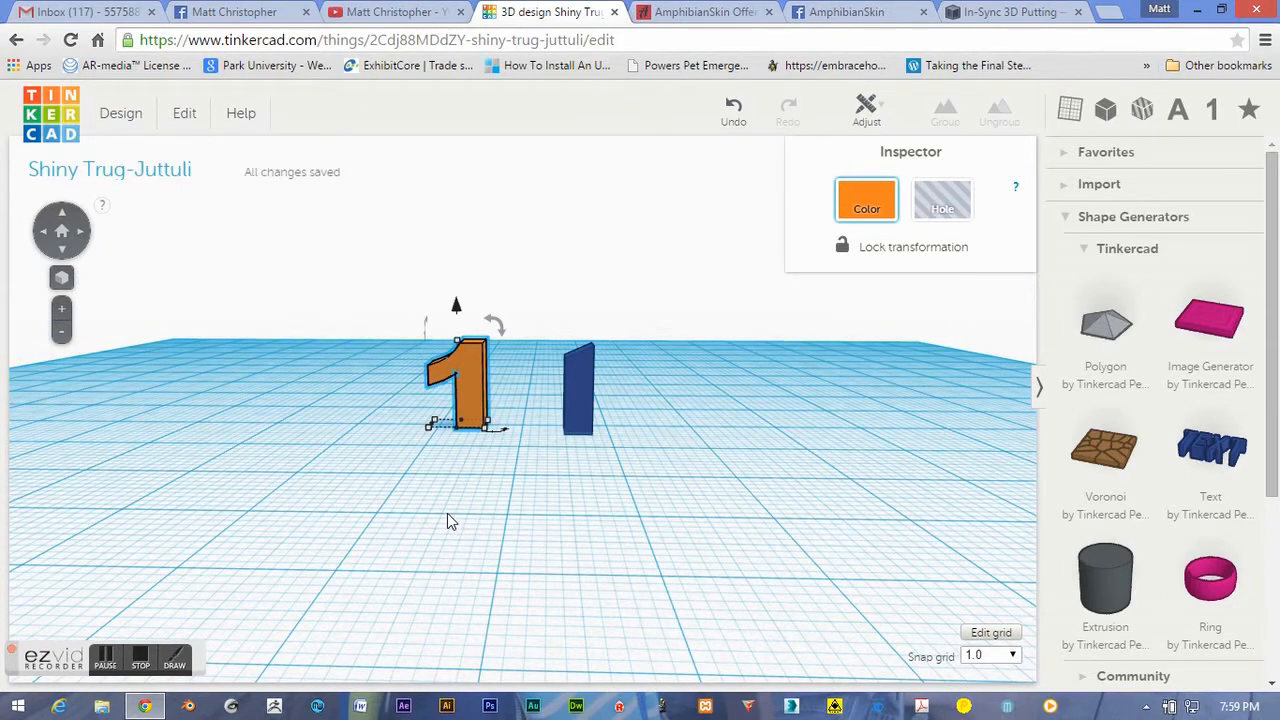
{"action": "key", "text": "Delete"}
Step: Download the remaining blue 1 for 3D printing as an STL file named TC1 in the Downloads folder
{"action": "left_click", "coordinate": [580, 418]}
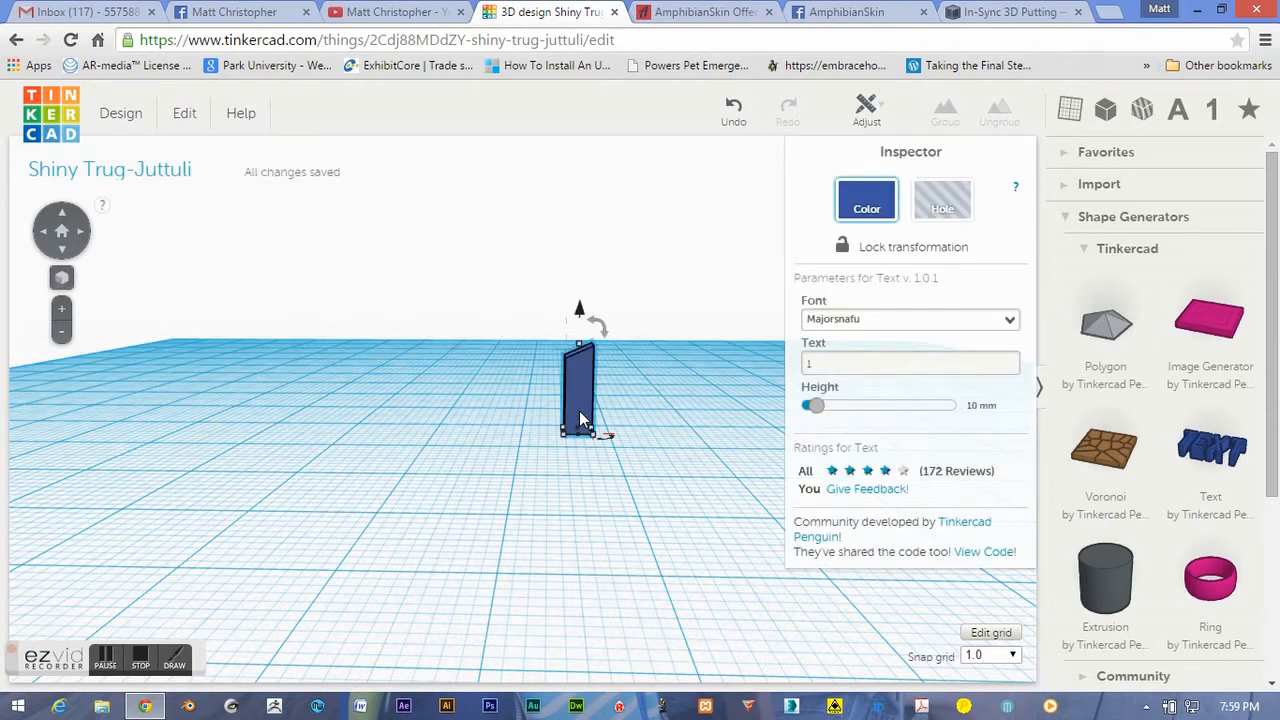
{"action": "left_click", "coordinate": [128, 118]}
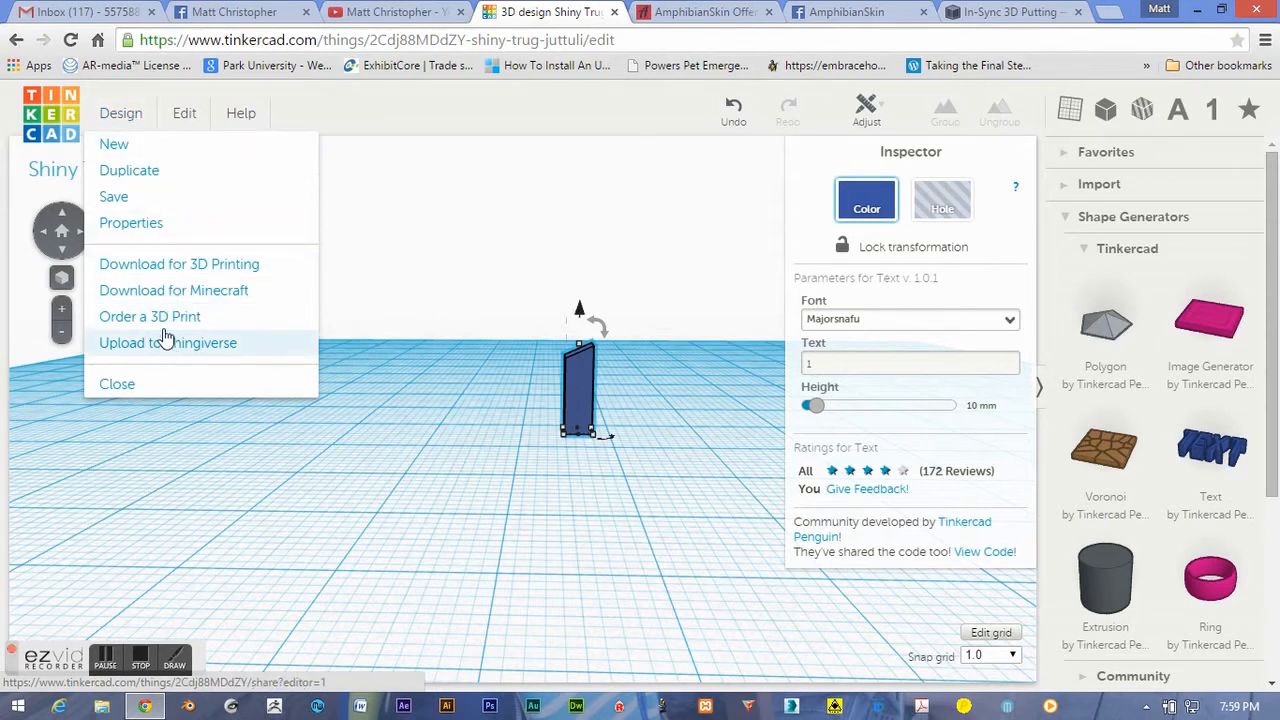
{"action": "left_click", "coordinate": [175, 266]}
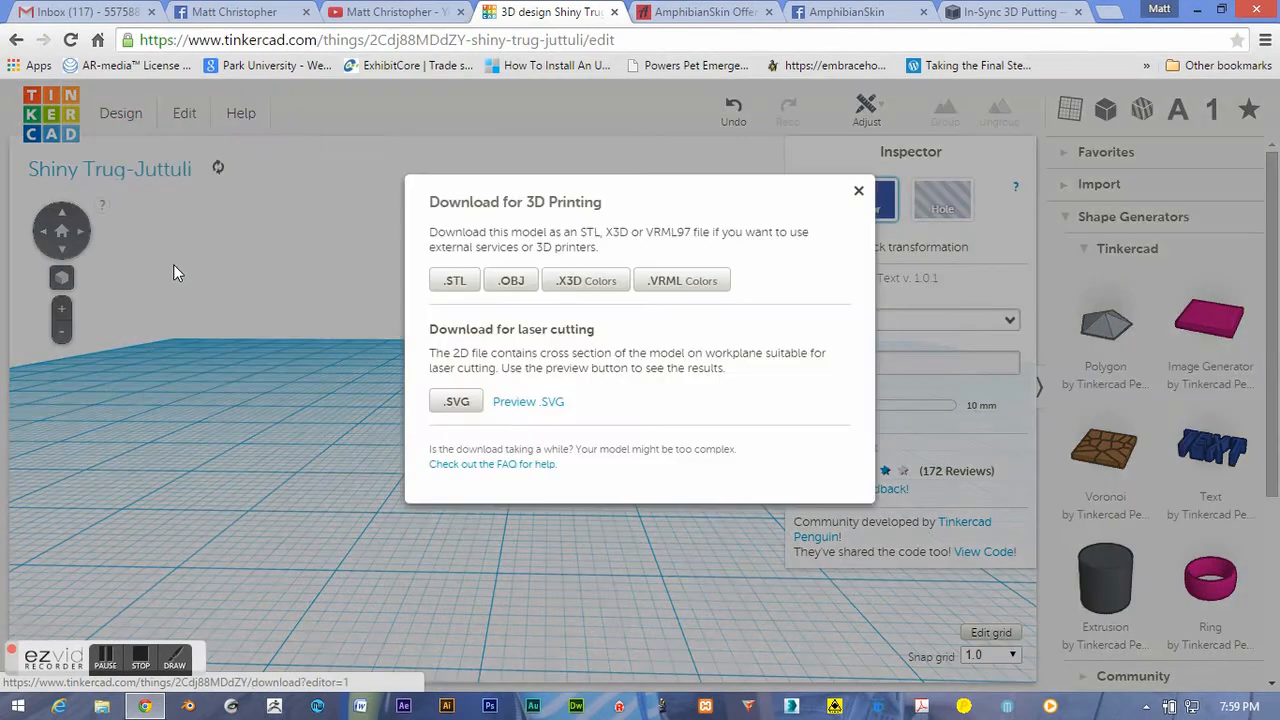
{"action": "left_click", "coordinate": [453, 282]}
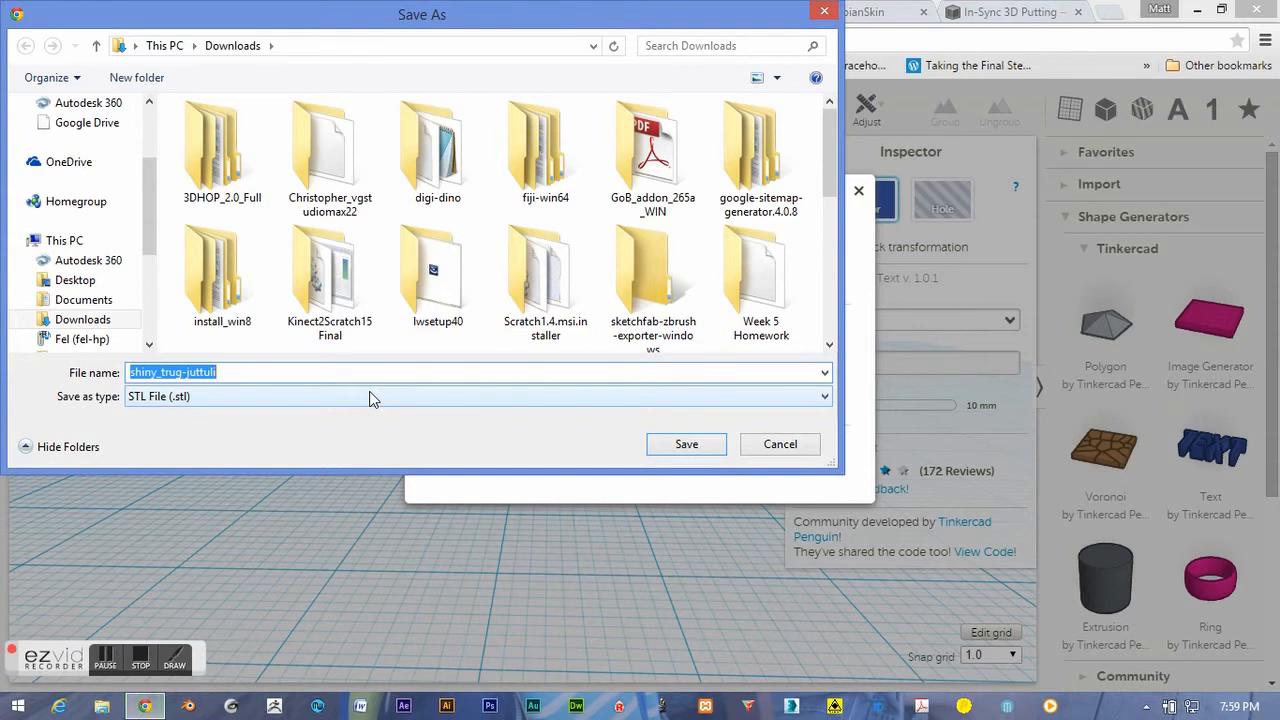
{"action": "type", "text": "TC1"}
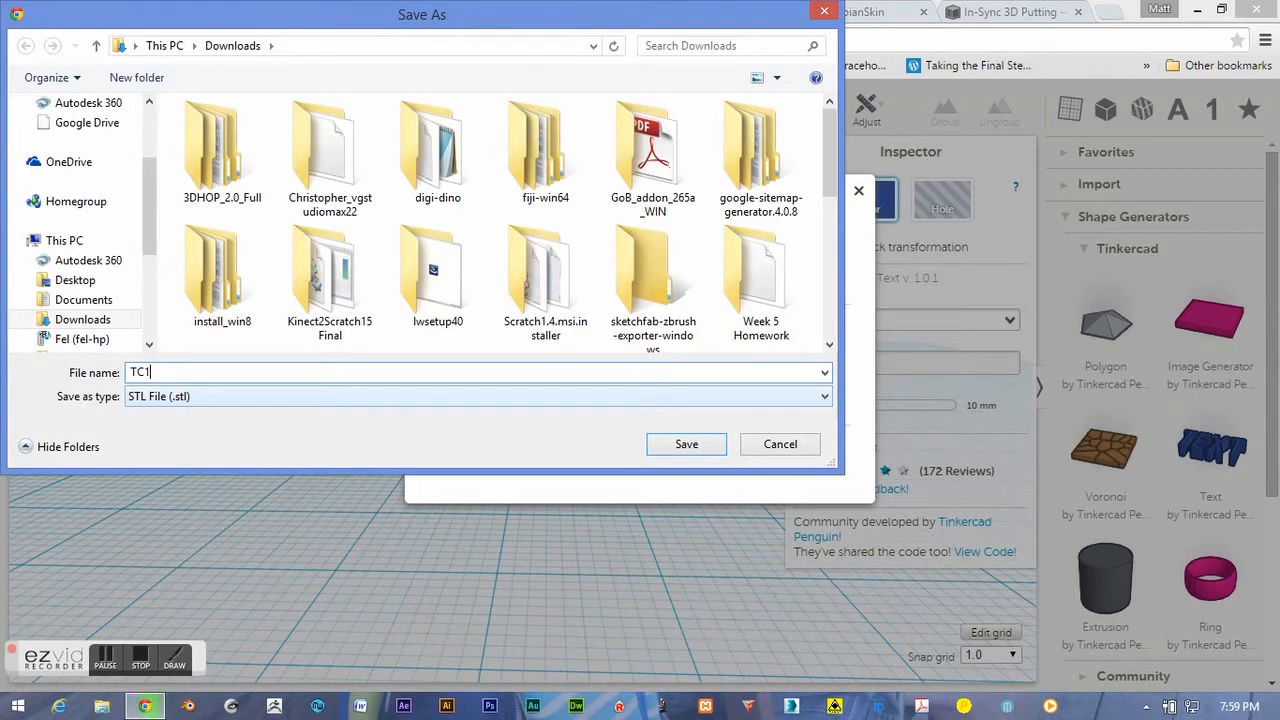
{"action": "key", "text": "Return"}
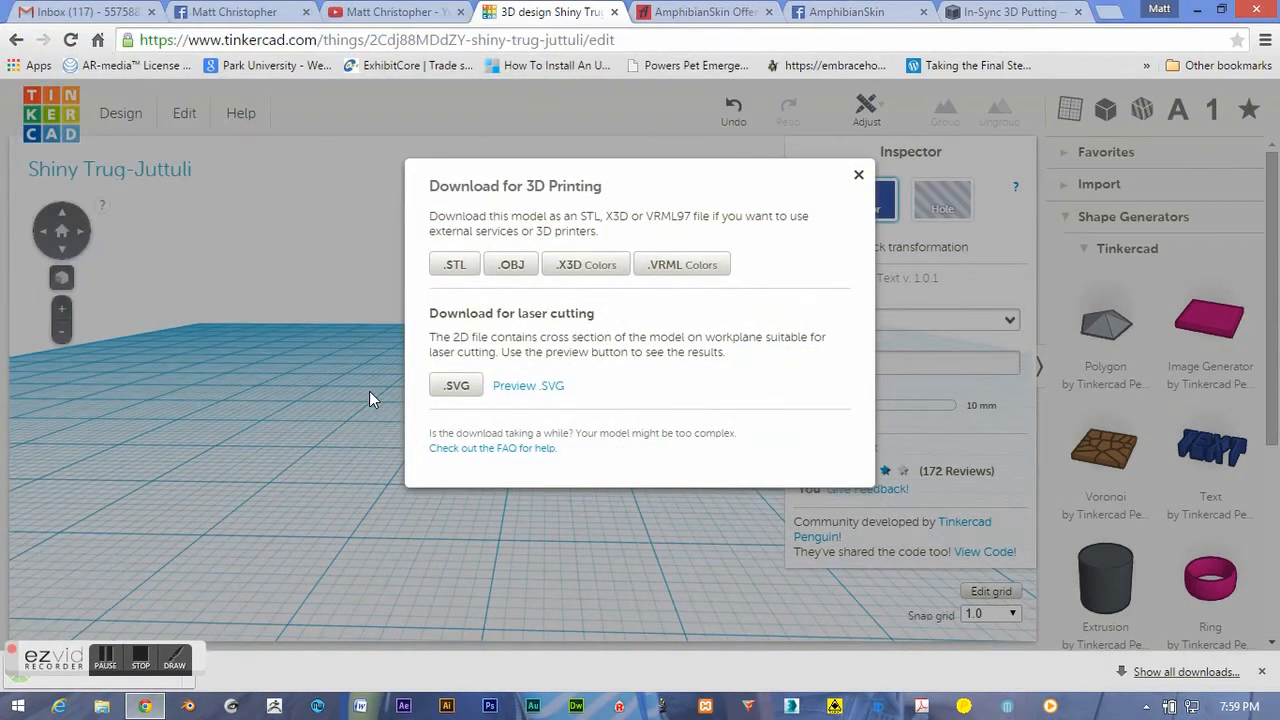
{"action": "left_click", "coordinate": [859, 178]}
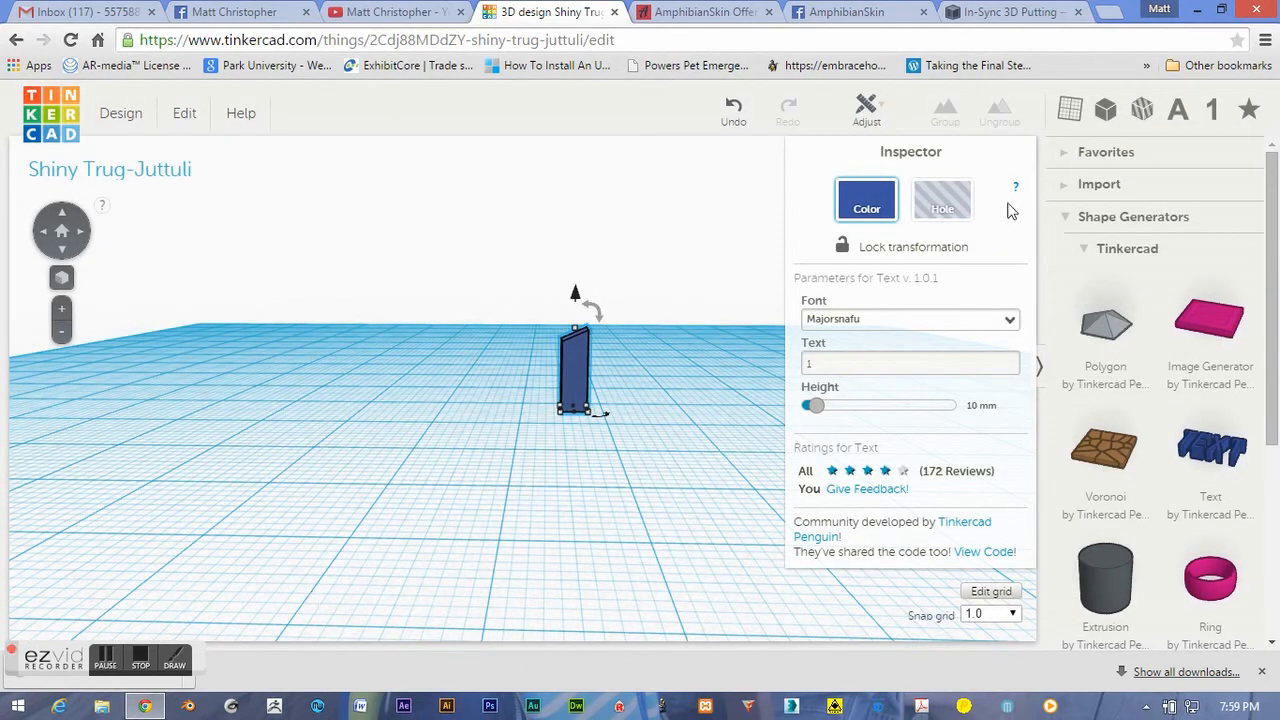
Step: Open the downloaded TC1.stl in MeshLab and accept the post-open processing
{"action": "left_click", "coordinate": [1222, 12]}
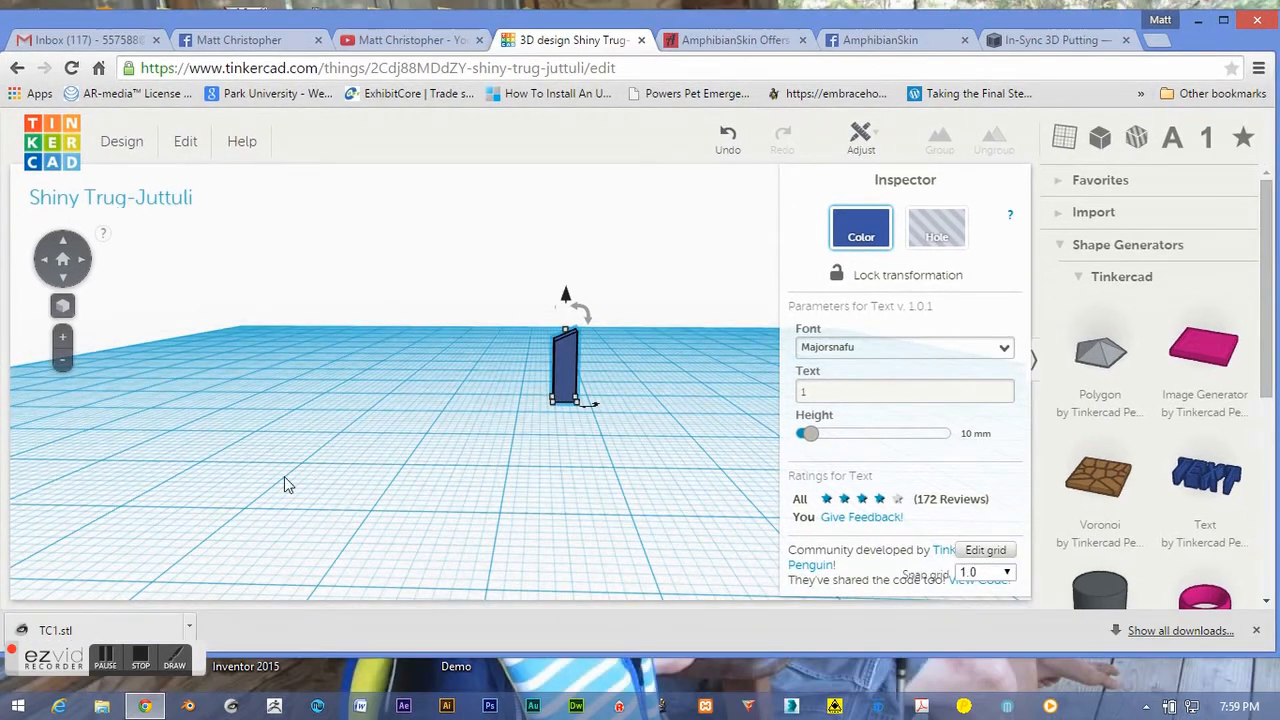
{"action": "left_click", "coordinate": [189, 627]}
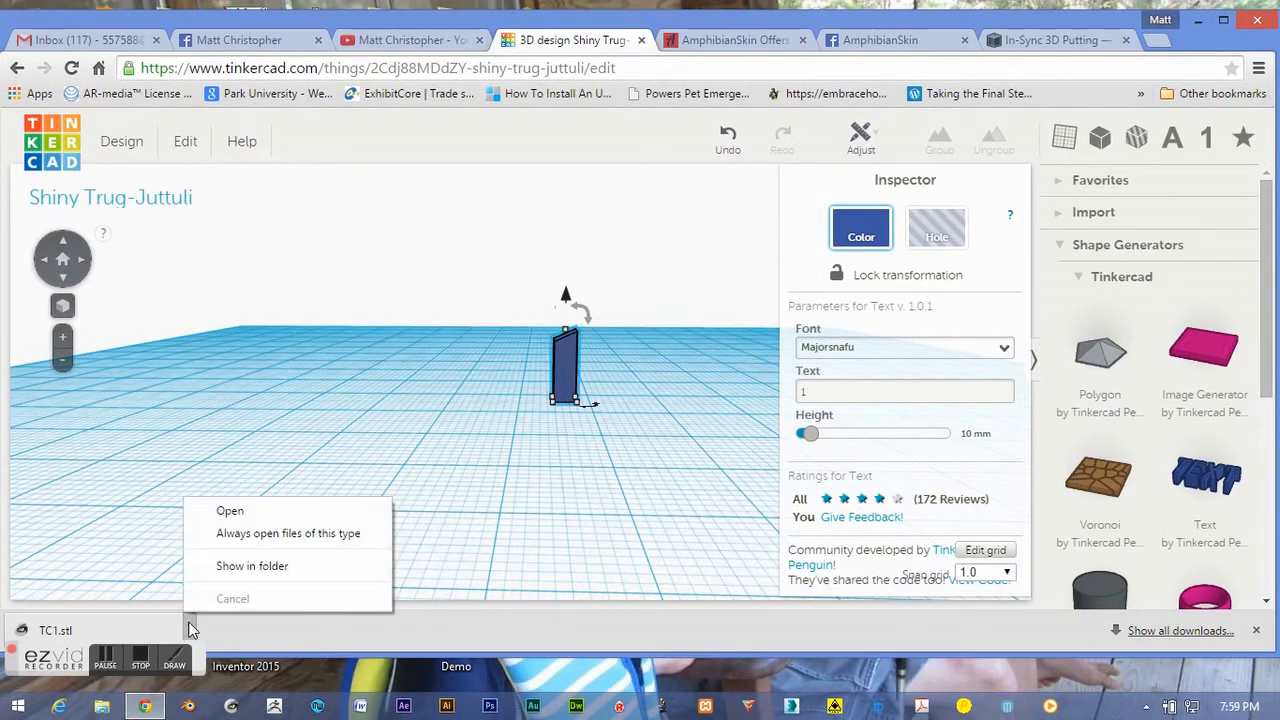
{"action": "left_click", "coordinate": [236, 512]}
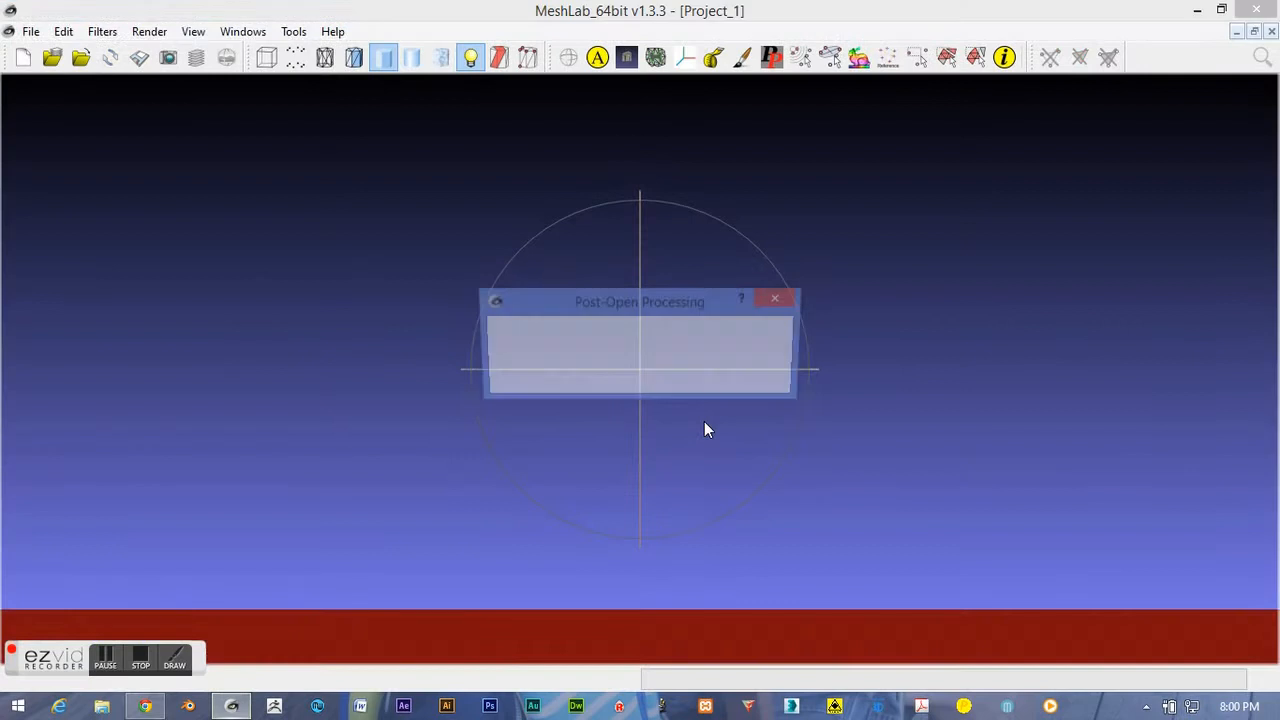
{"action": "left_click", "coordinate": [601, 376]}
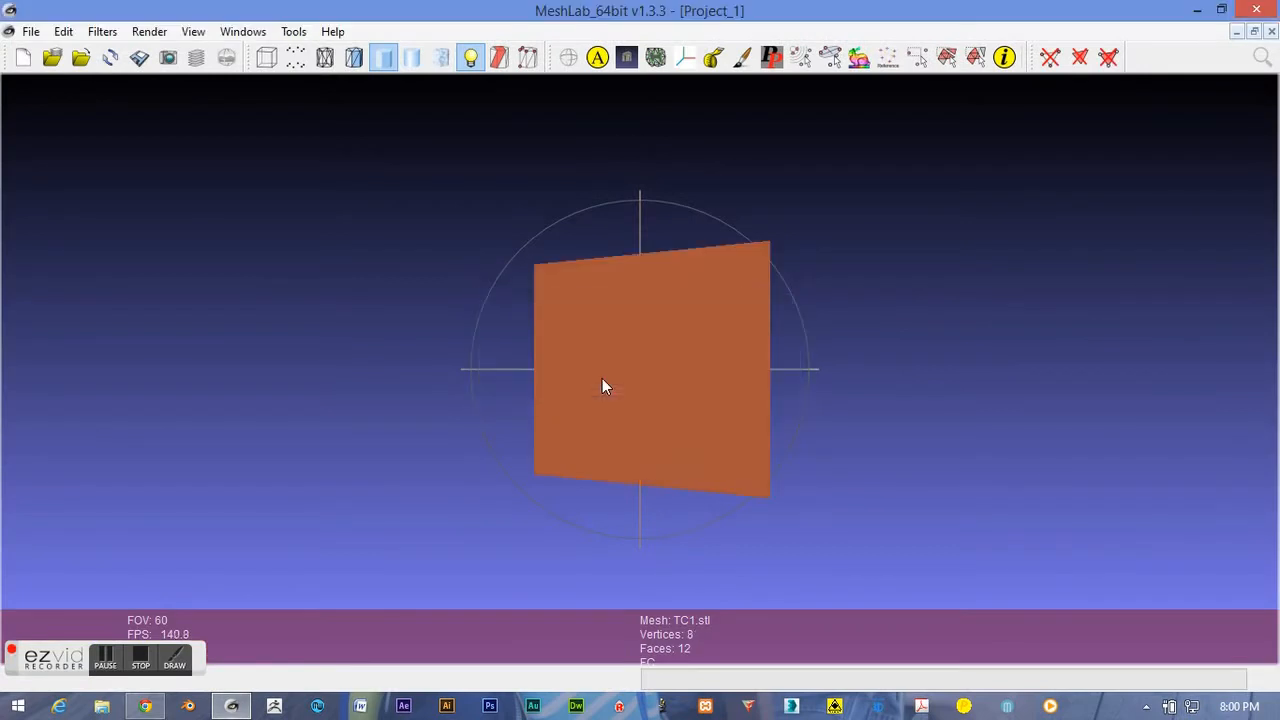
Step: Measure the long vertical edge of the 1 from its upper corner to its base, and close MeshLab
{"action": "left_click_drag", "start_coordinate": [797, 406], "coordinate": [566, 381]}
{"action": "scroll", "coordinate": [572, 381], "scroll_direction": "down", "scroll_amount": 3}
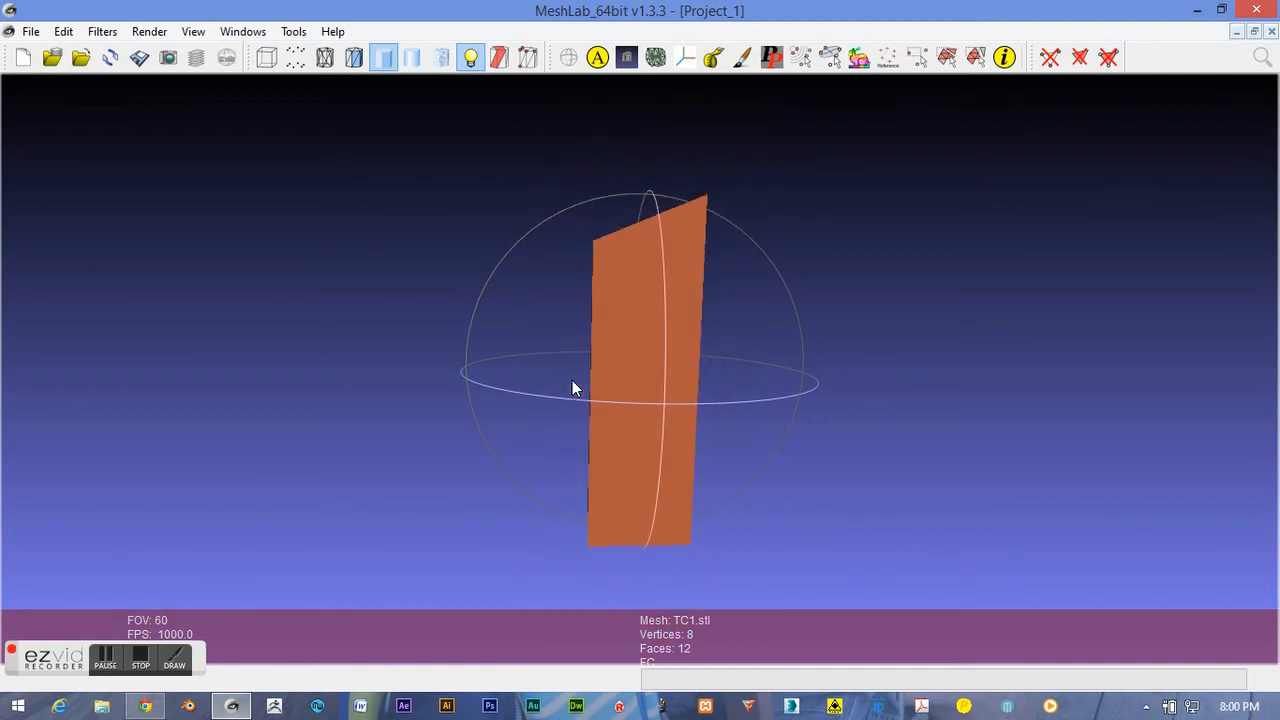
{"action": "left_click", "coordinate": [713, 57]}
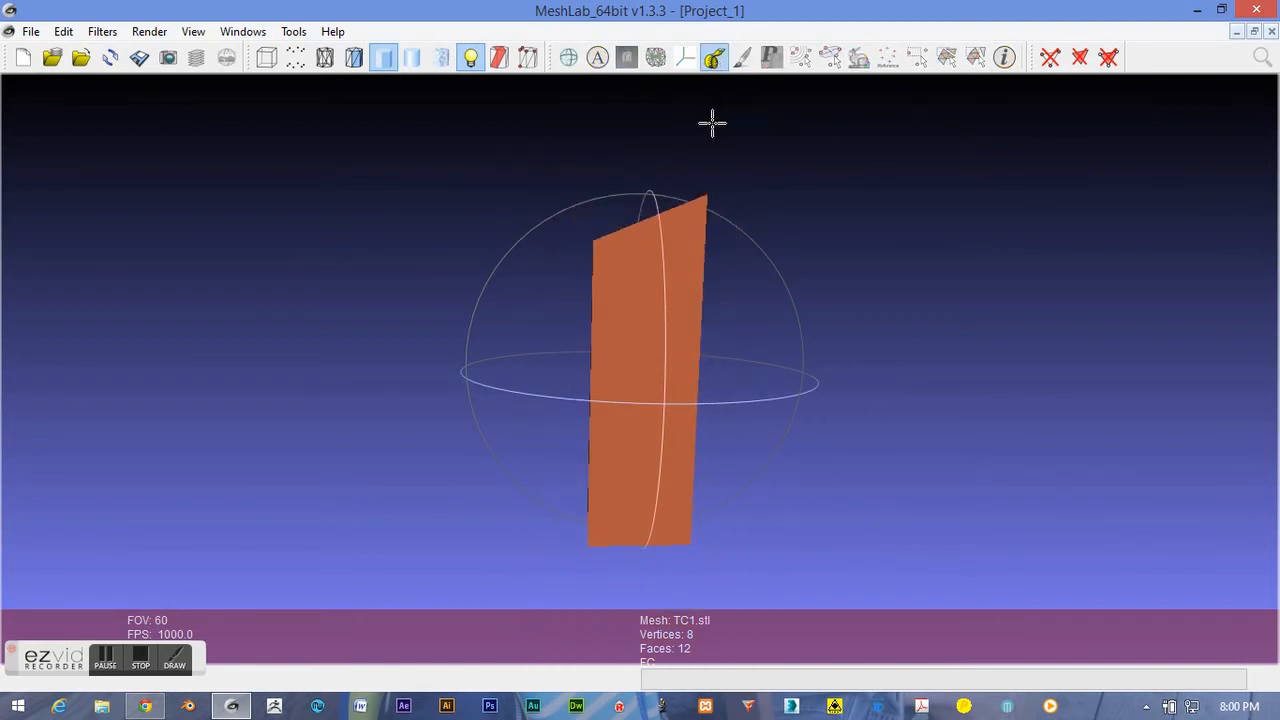
{"action": "left_click", "coordinate": [705, 193]}
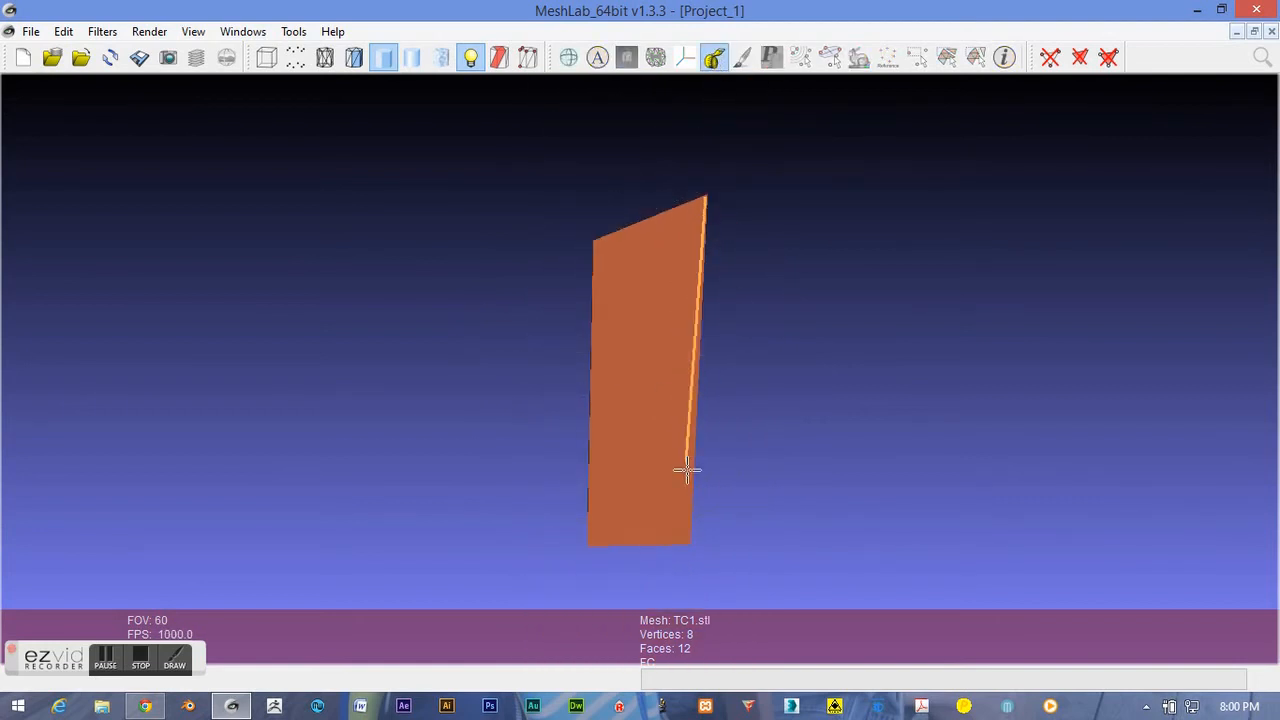
{"action": "left_click", "coordinate": [688, 544]}
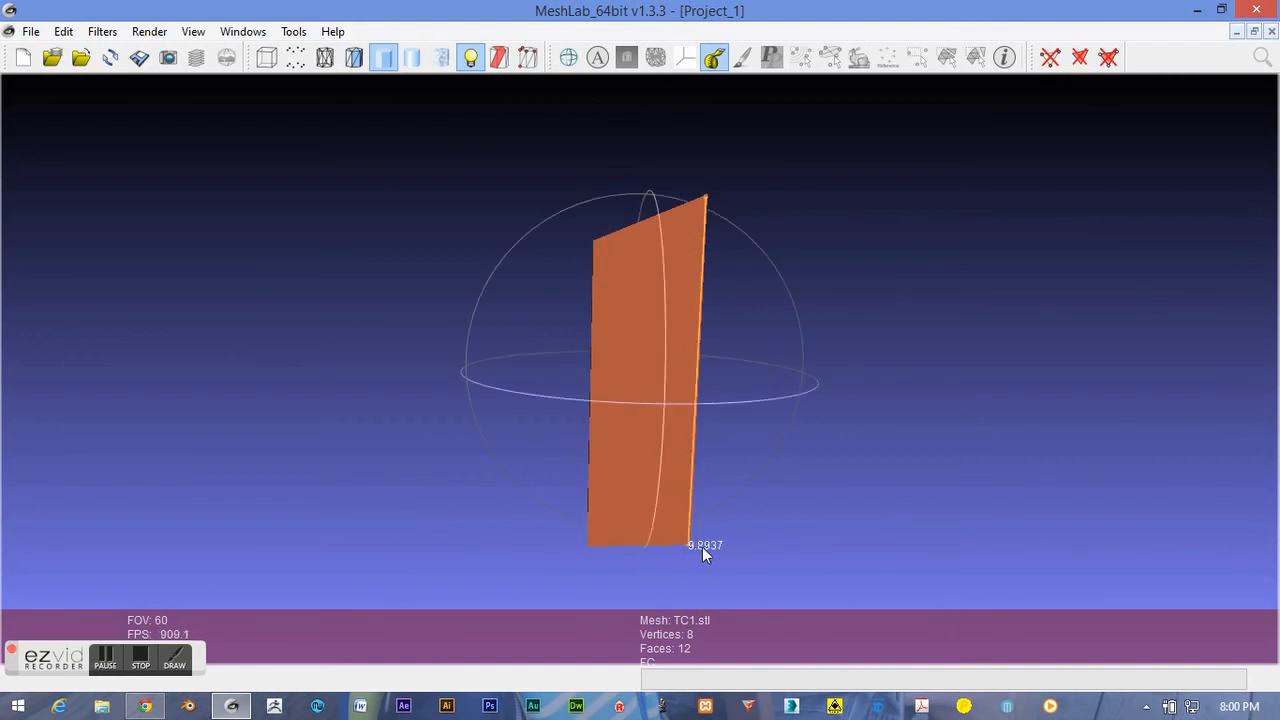
{"action": "key", "text": "Escape"}
{"action": "left_click_drag", "start_coordinate": [783, 533], "coordinate": [800, 425]}
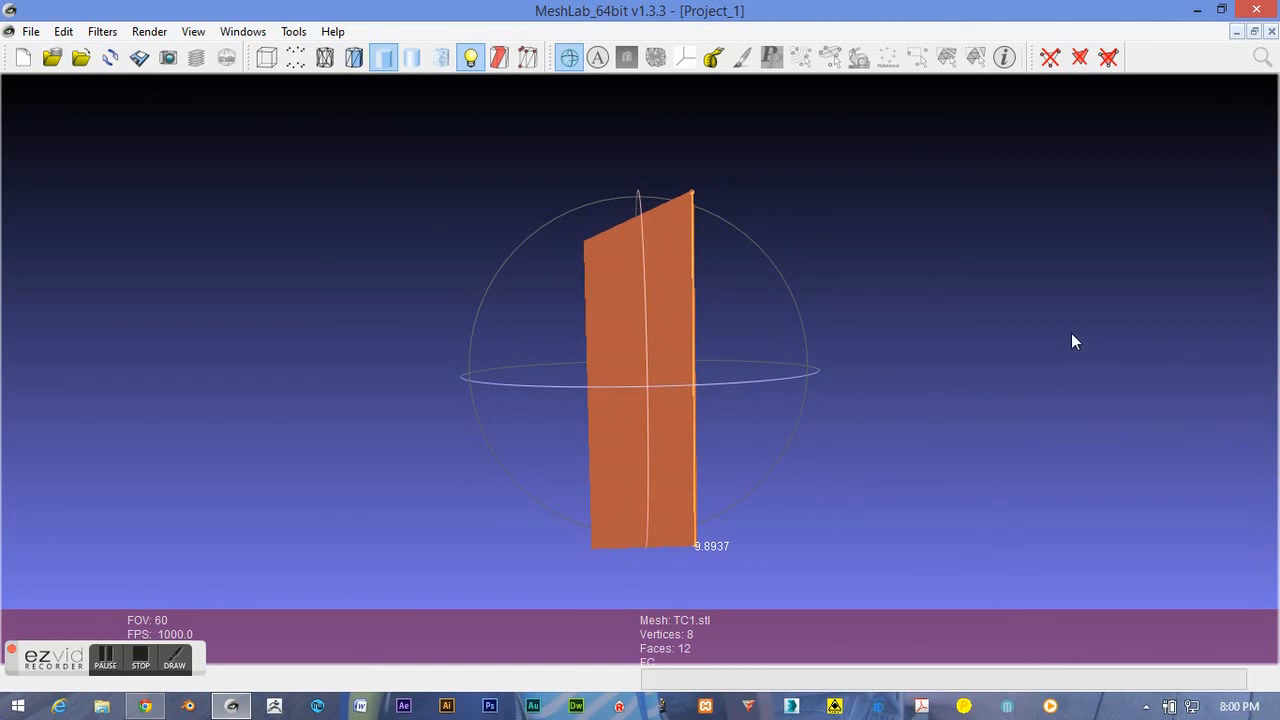
{"action": "left_click", "coordinate": [1257, 9]}
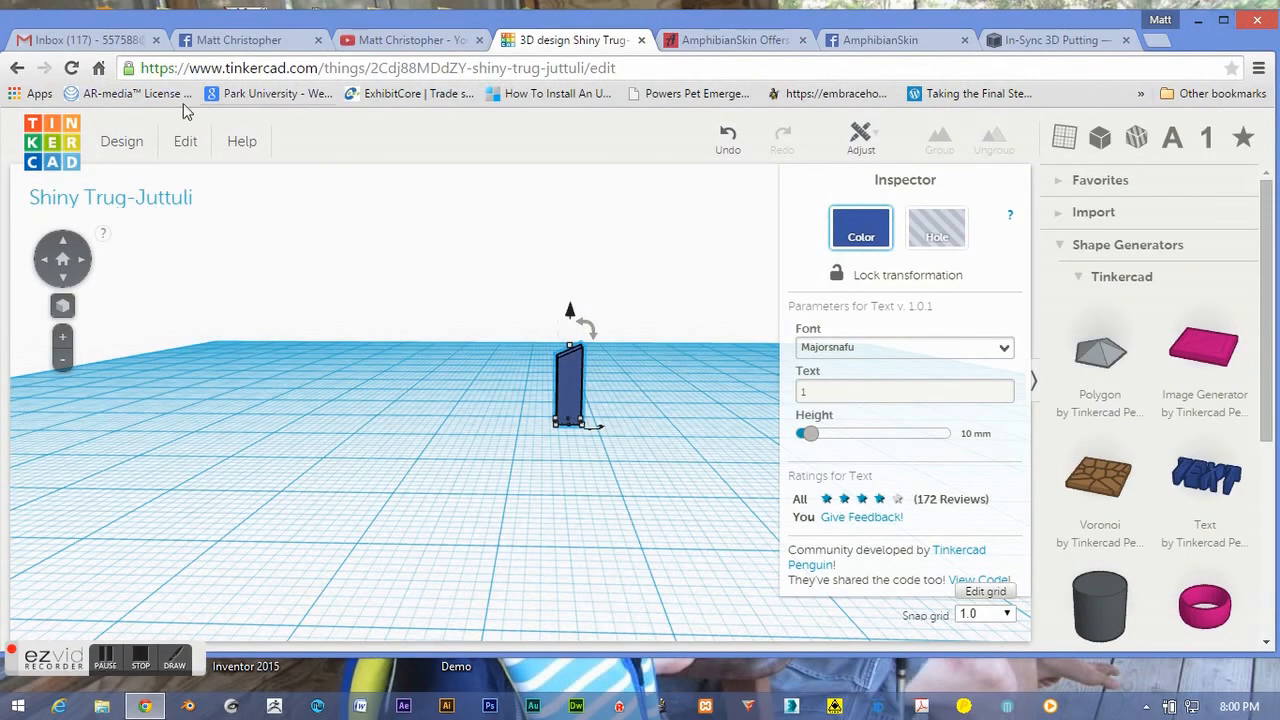